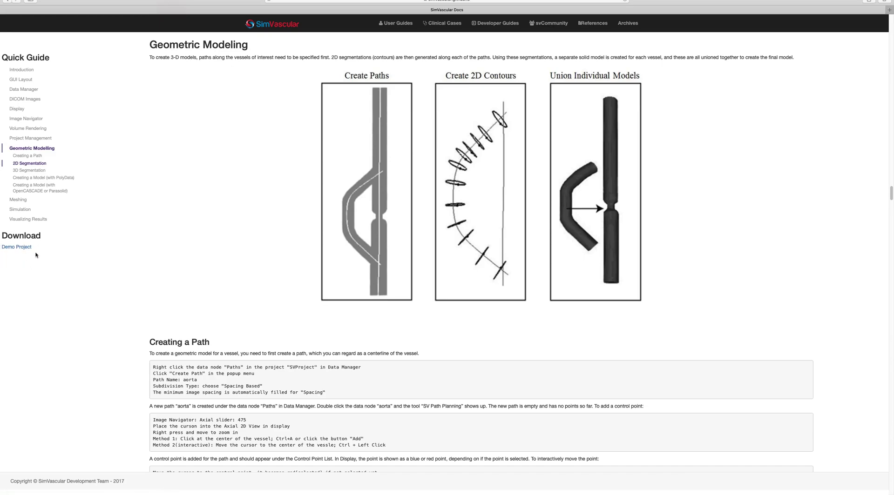
Step: Switch from the Geometric Modeling docs page to the empty SimVascular application window
key(ctrl+Right)
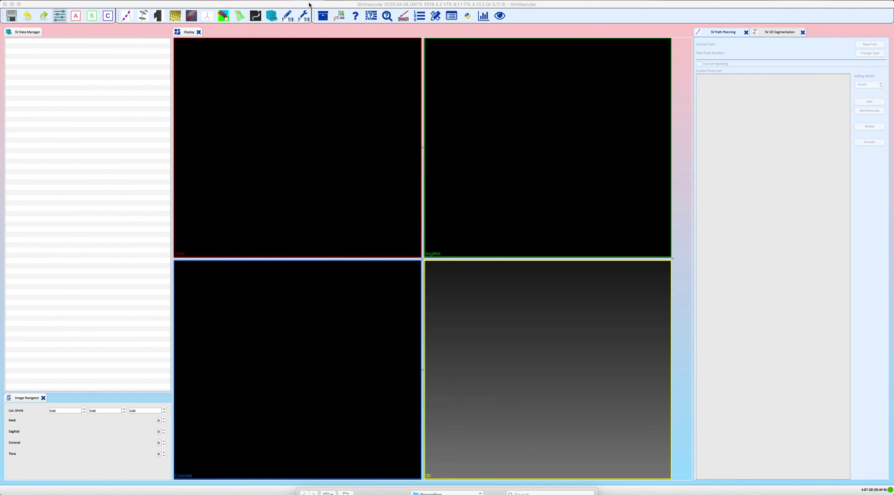
Step: Open the SVProject folder as a SimVascular project and rotate the 3D scene
click(61, 2)
click(74, 12)
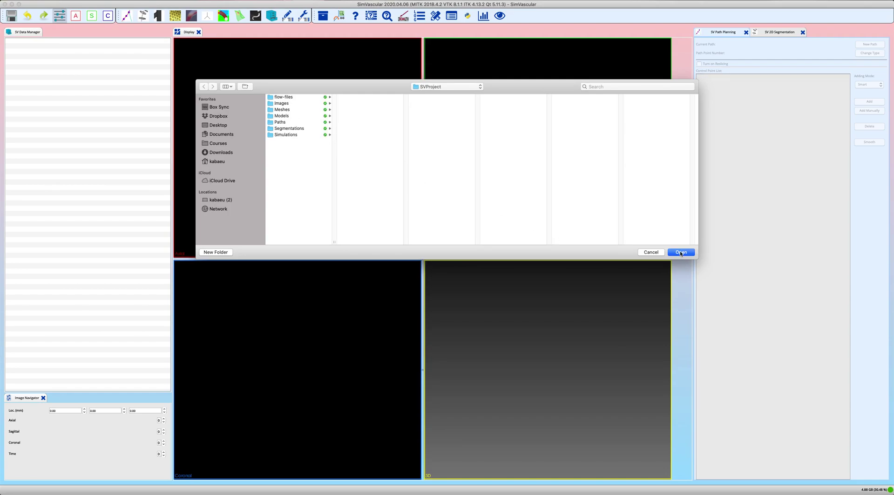
click(679, 252)
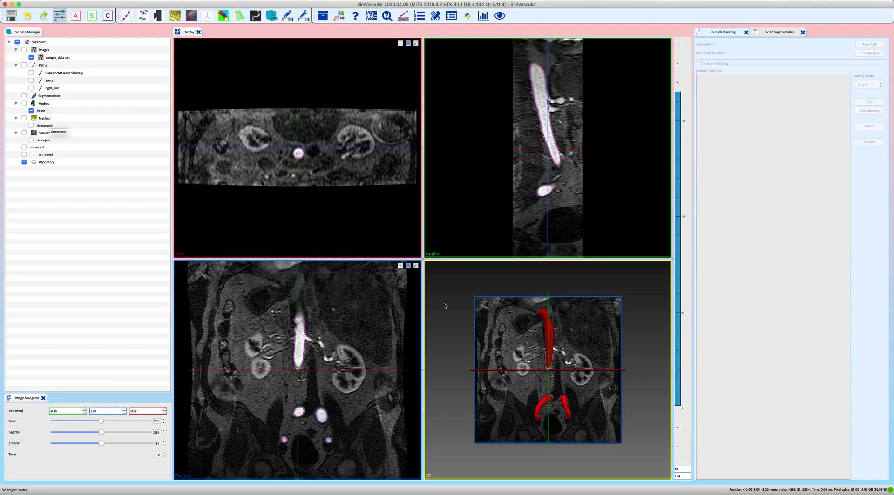
scroll(578, 330, up, 2)
drag(578, 330, 405, 316)
Step: Hide the demo model, show the aorta and right_iliac paths, and hide the 3D crosshairs and planes
click(31, 110)
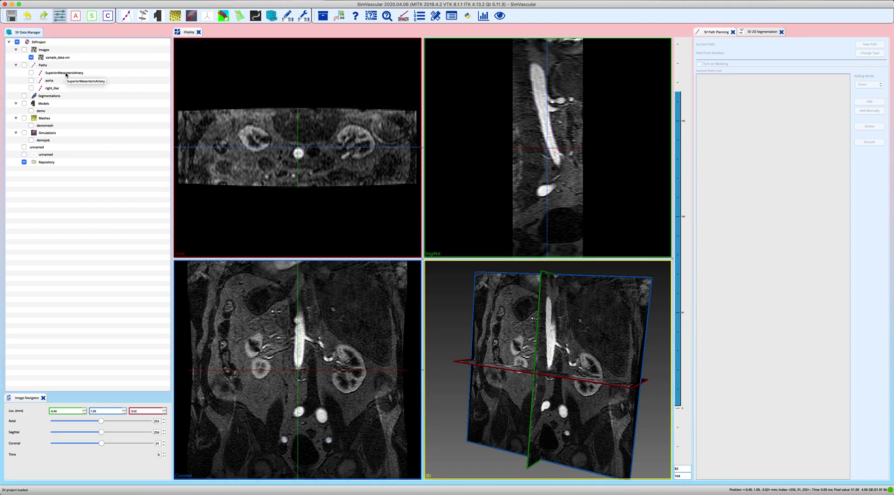
click(31, 81)
click(32, 88)
mouse_move(579, 283)
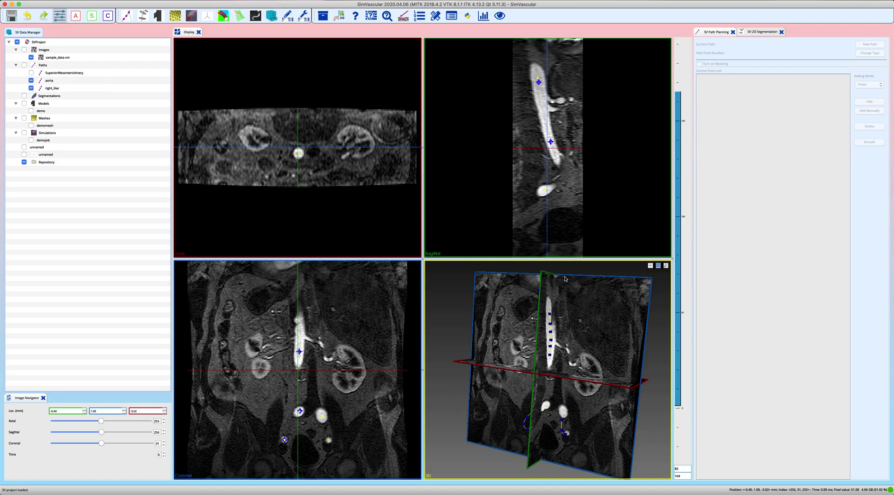
click(651, 268)
click(659, 279)
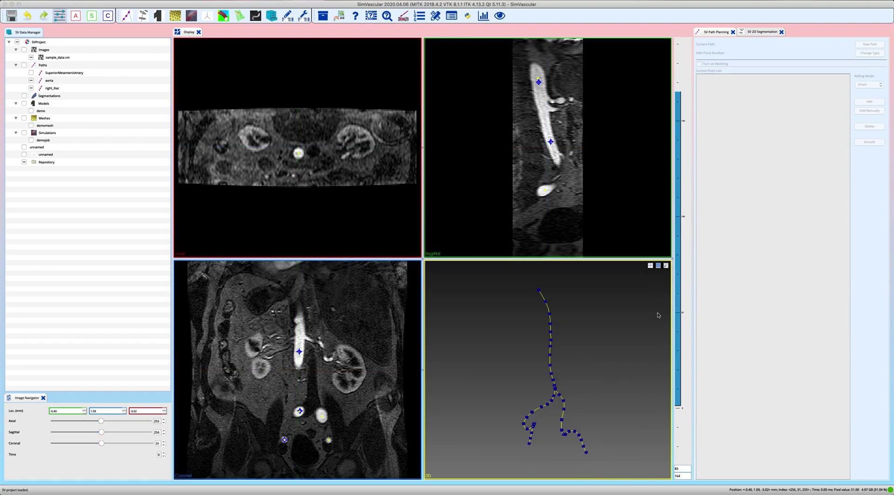
drag(580, 355, 568, 337)
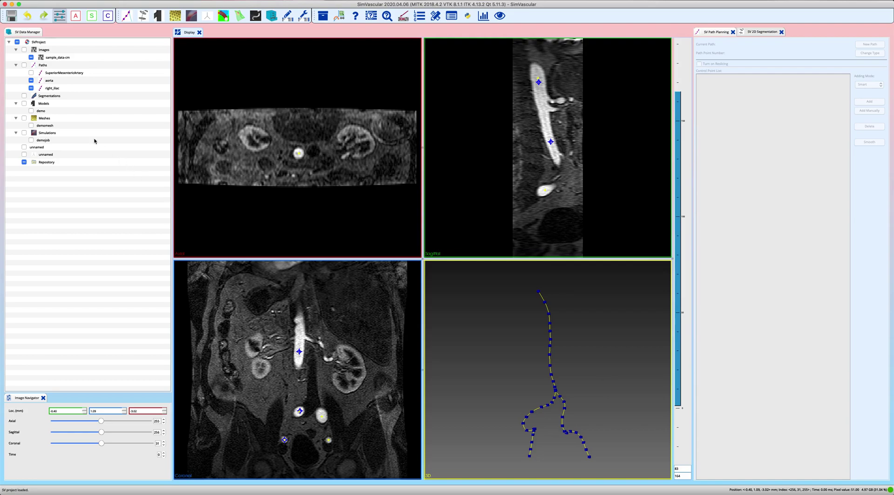
Step: Create an 'aorta' contour group on the aorta path under Segmentations and open it
click(52, 97)
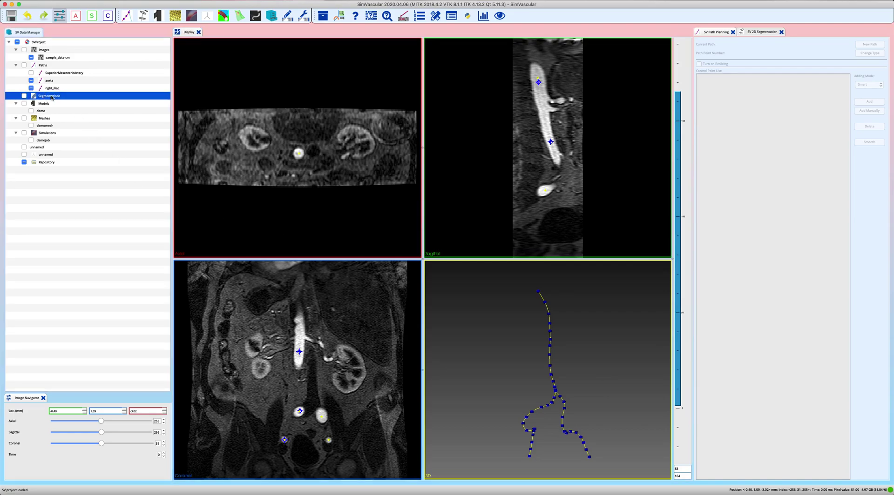
right_click(52, 96)
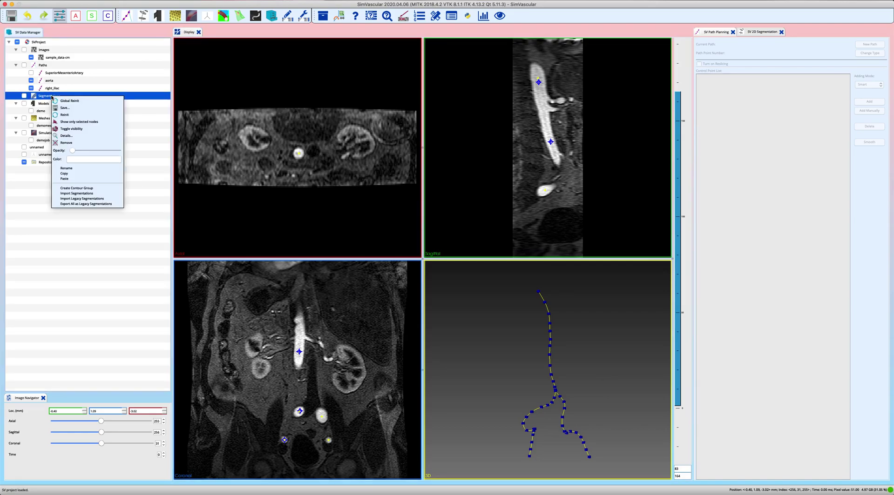
click(82, 189)
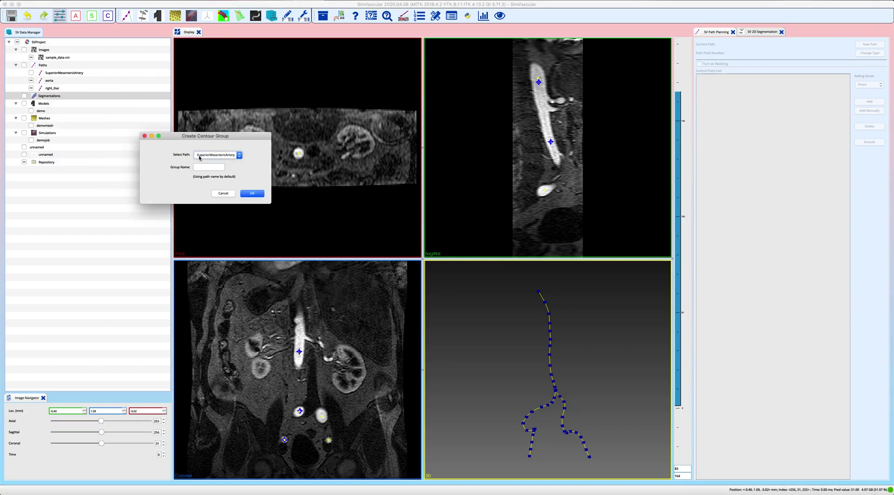
click(199, 157)
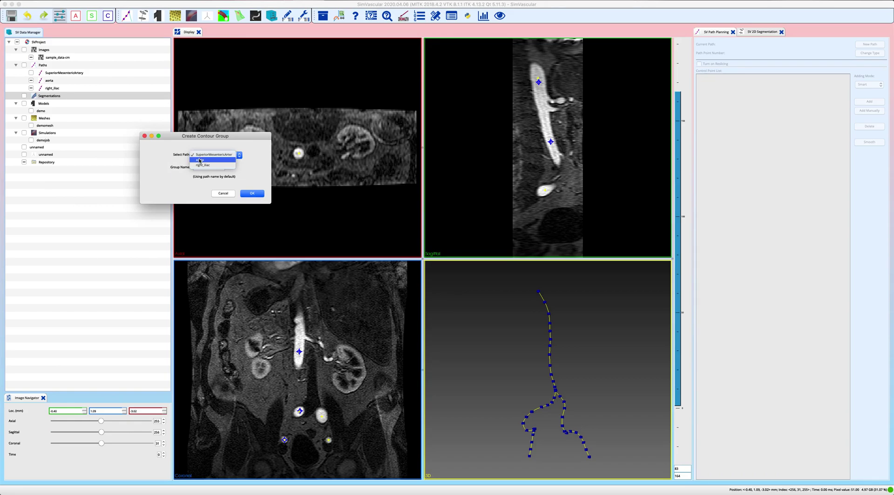
click(199, 161)
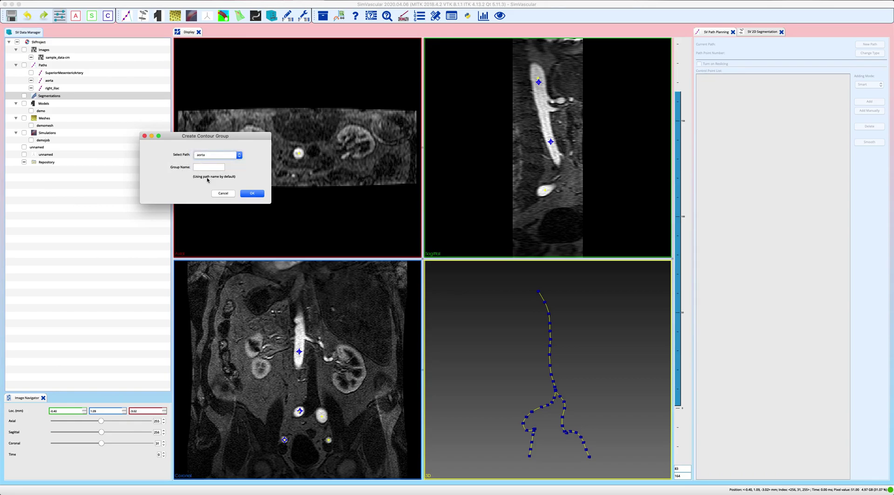
click(252, 195)
click(49, 104)
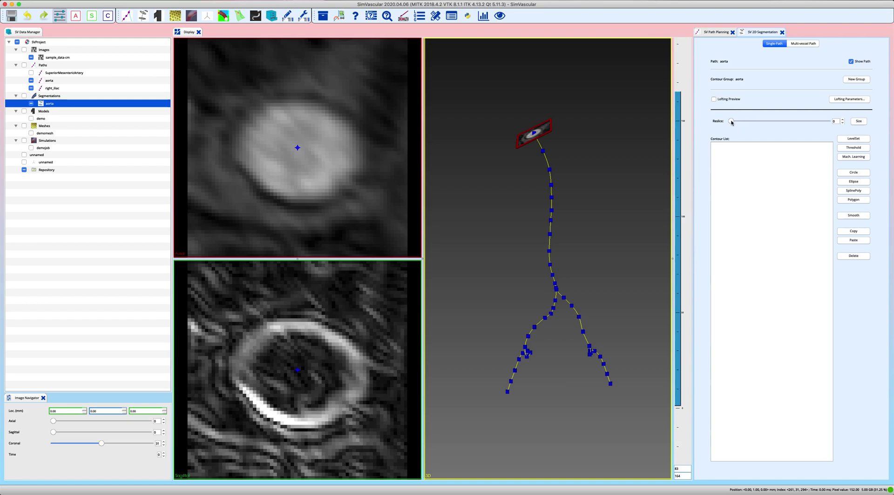
Step: Reslice the aorta path at position 154 and set the reslice size to 5.00
drag(731, 121, 754, 123)
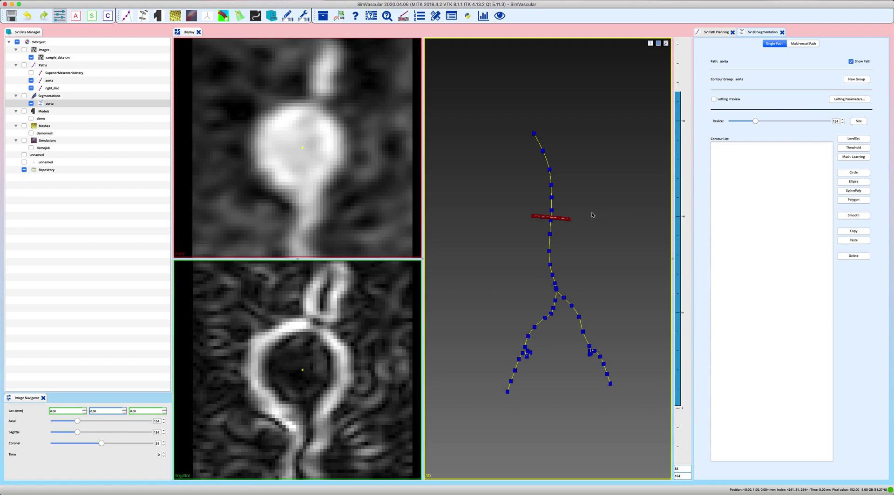
drag(593, 214, 657, 242)
click(857, 122)
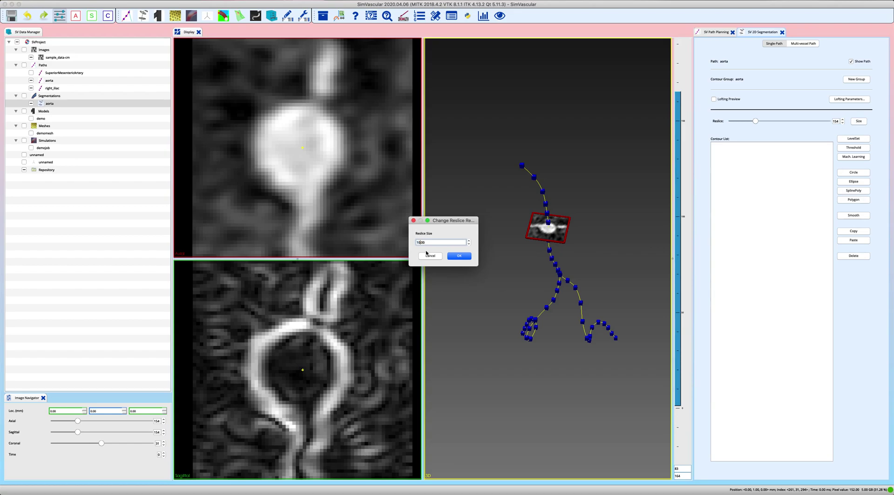
click(427, 255)
click(504, 221)
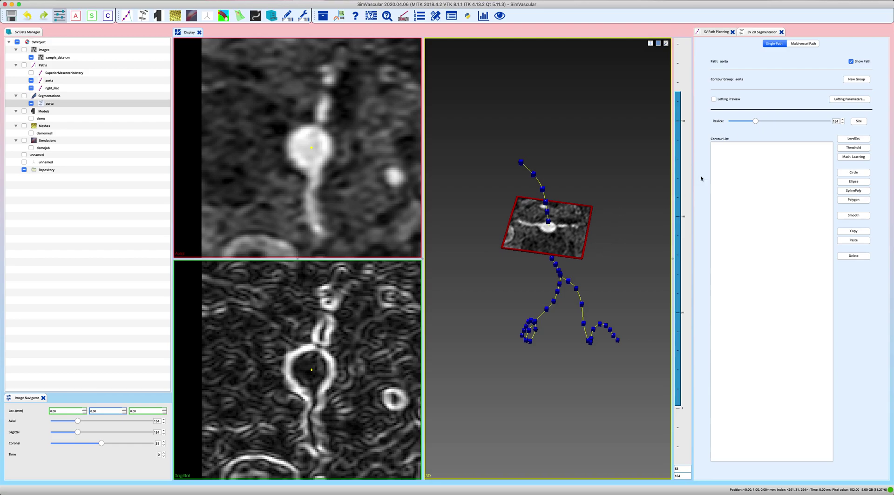
click(859, 122)
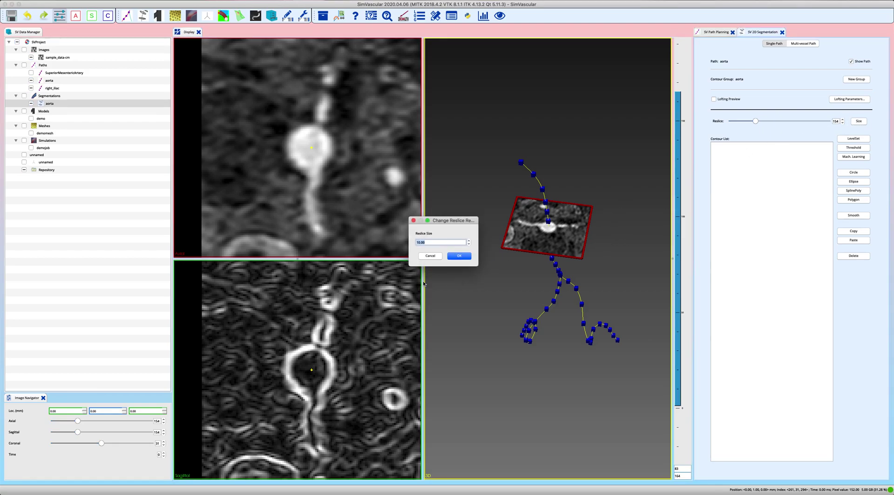
double_click(420, 242)
text(5)
click(459, 256)
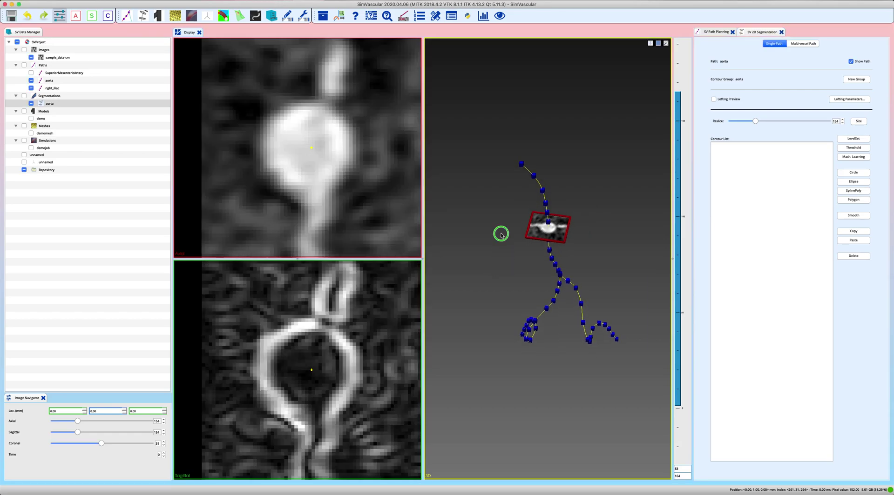
scroll(501, 229, up, 2)
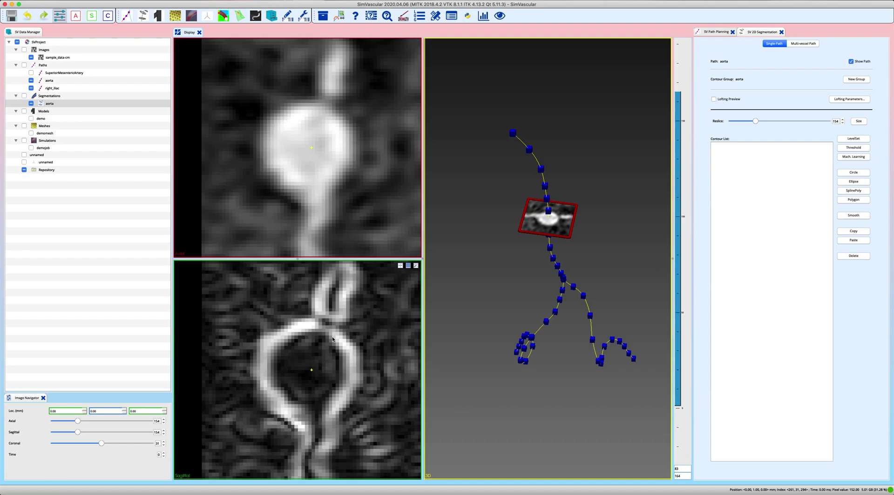
Step: Return the reslice plane to the aorta path's start and show the LevelSet parameters
drag(754, 121, 731, 122)
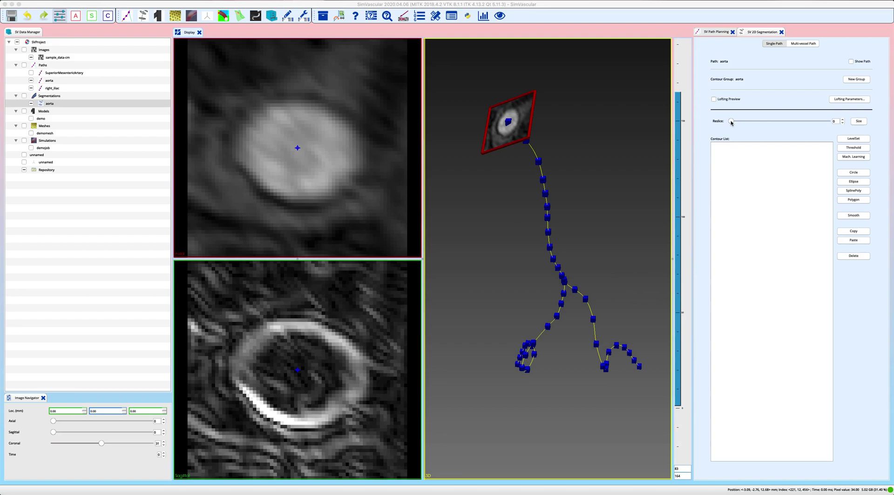
click(852, 139)
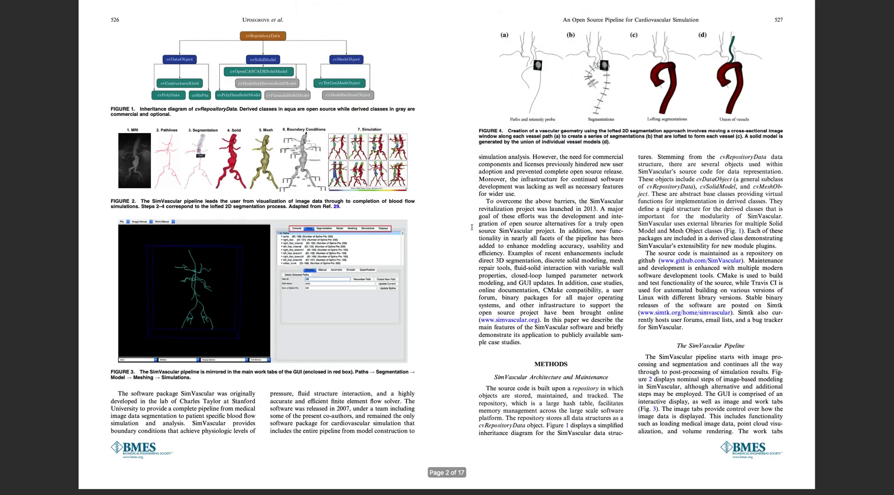
key(Right)
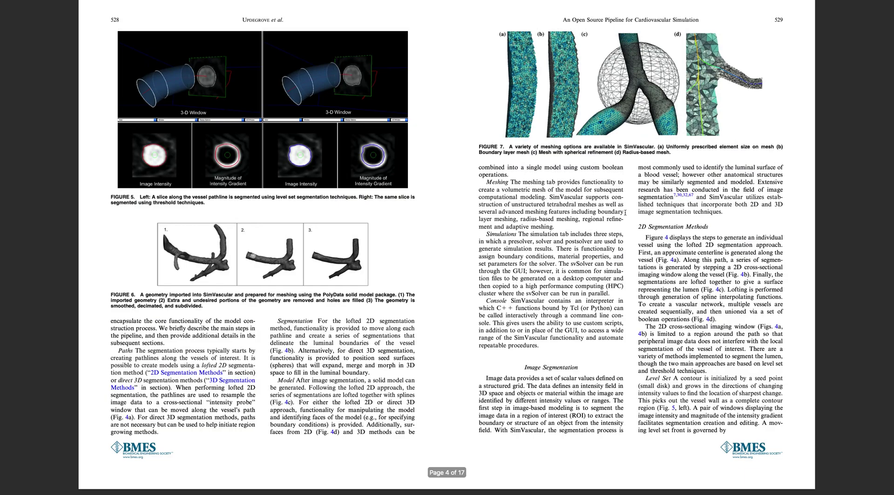
Step: Page to page 4 of the paper and select the Level Set paragraph
drag(645, 378, 726, 433)
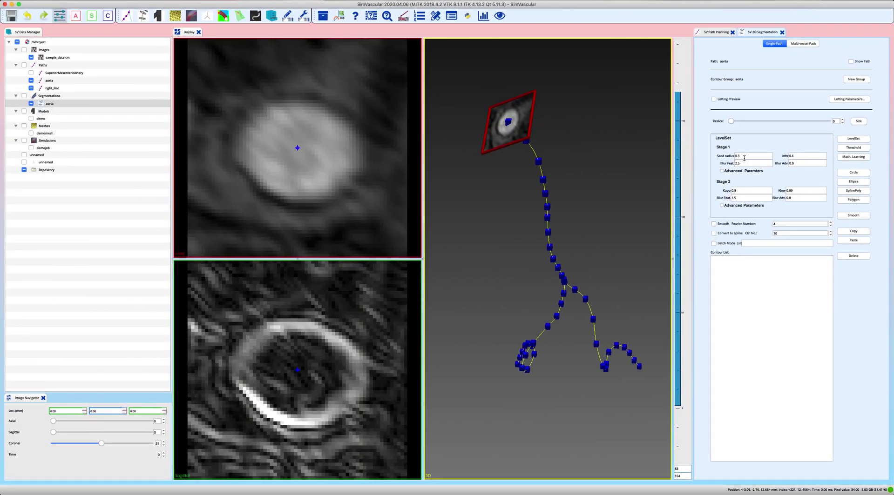
Step: Confirm the 0.3 seed radius and compute level-set contour 0 at the path's start
mouse_move(744, 158)
mouse_down()
mouse_move(724, 156)
mouse_move(732, 157)
mouse_up()
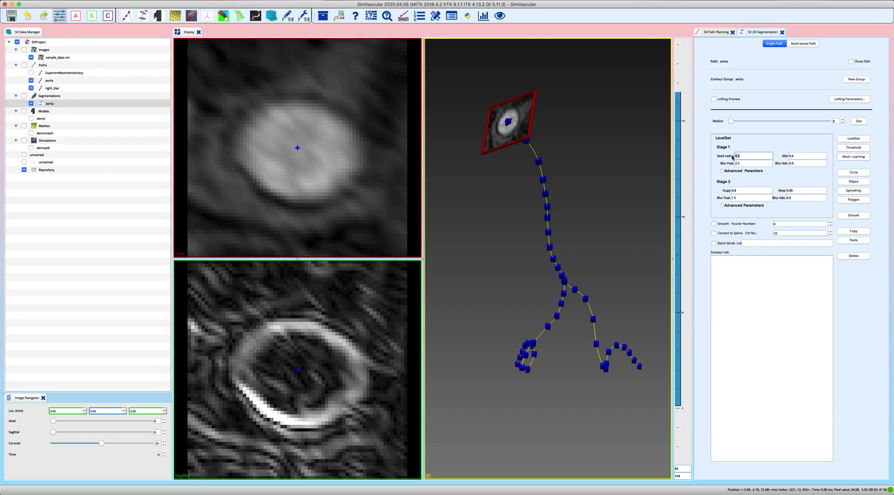
click(851, 140)
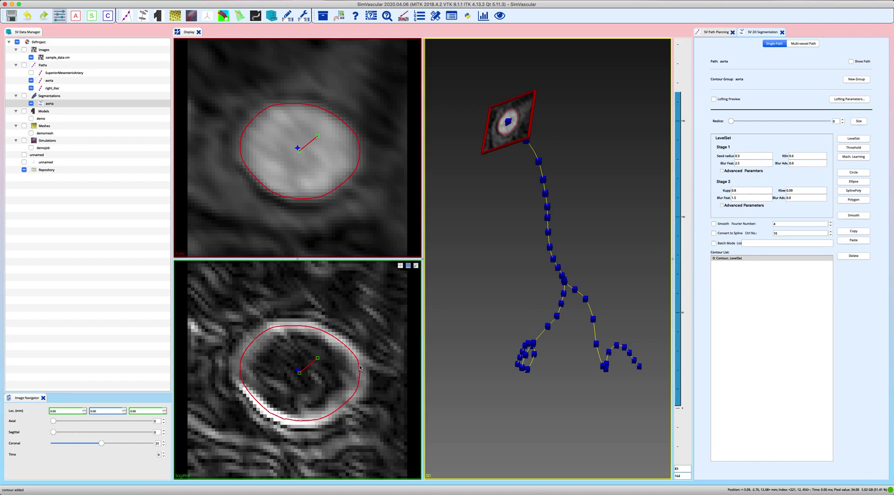
click(739, 191)
click(793, 190)
click(855, 140)
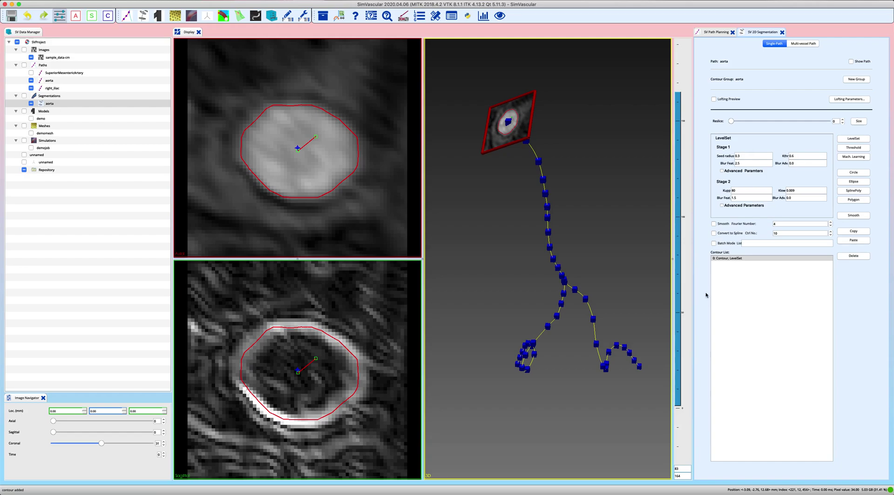
double_click(734, 190)
text(0.8)
click(793, 191)
text(9)
click(853, 138)
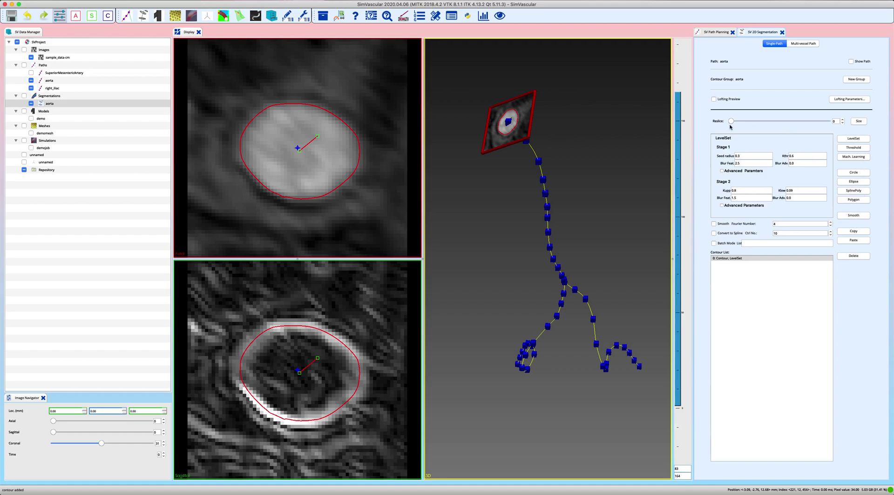
Step: Add level-set contour 1 at reslice position 35 on the aorta path
drag(731, 122, 738, 122)
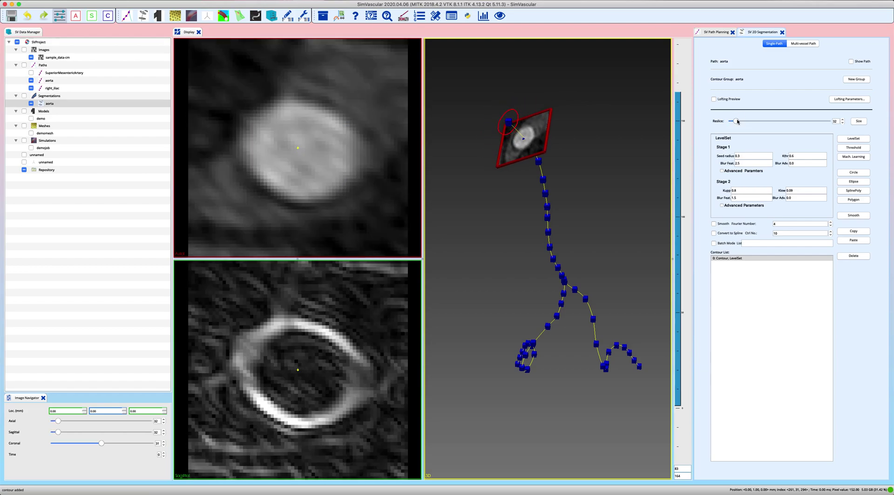
click(842, 119)
click(843, 120)
click(843, 120)
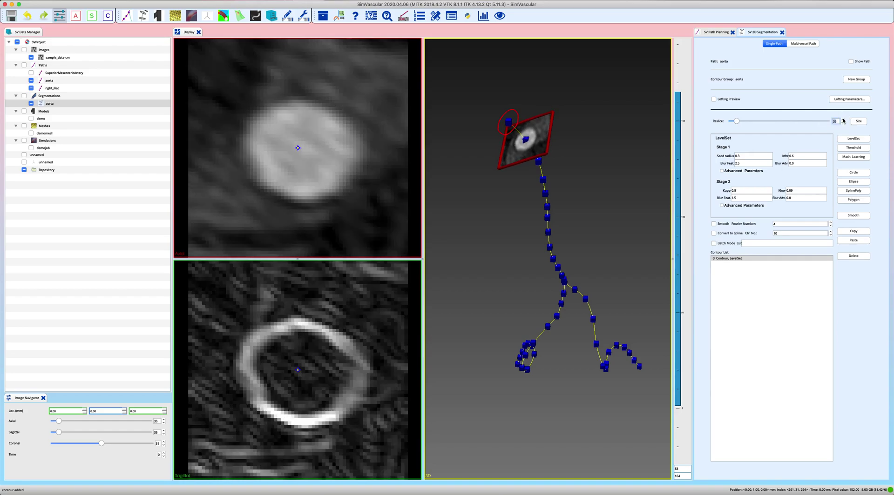
click(843, 120)
click(843, 122)
click(853, 139)
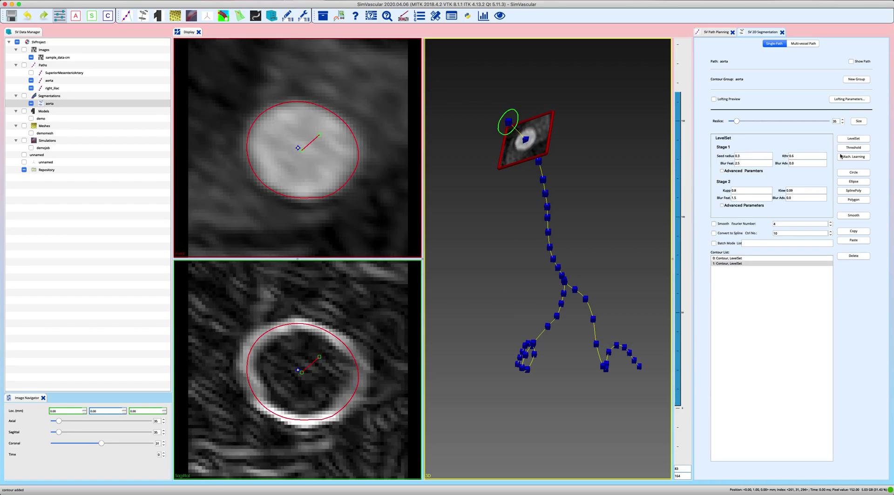
Step: Add level-set contours 2–4 at successive slices, the last at position 127
drag(737, 121, 745, 123)
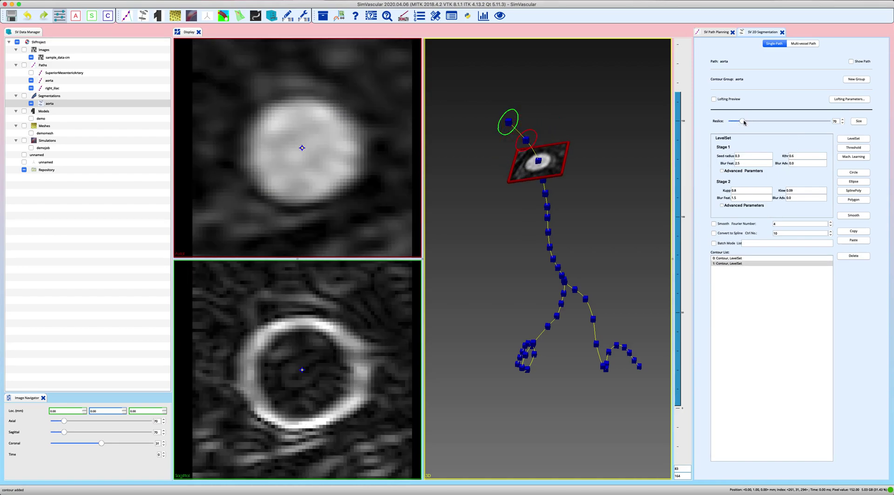
click(852, 139)
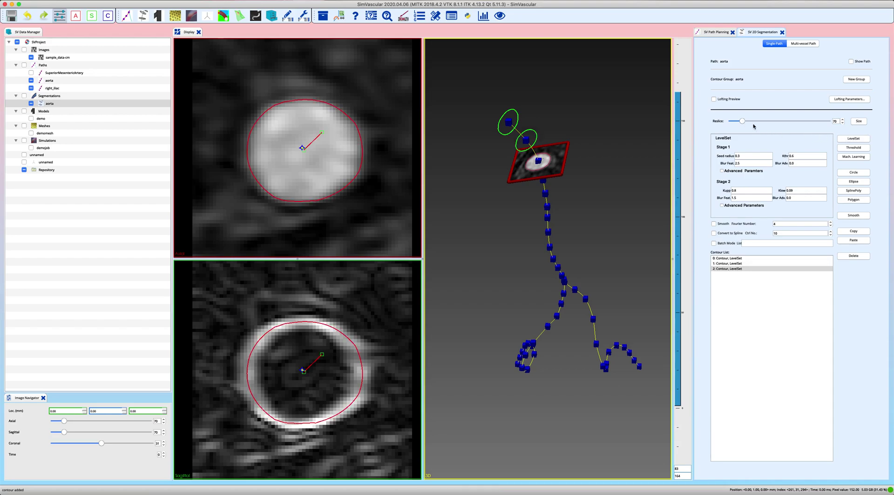
drag(743, 122, 748, 122)
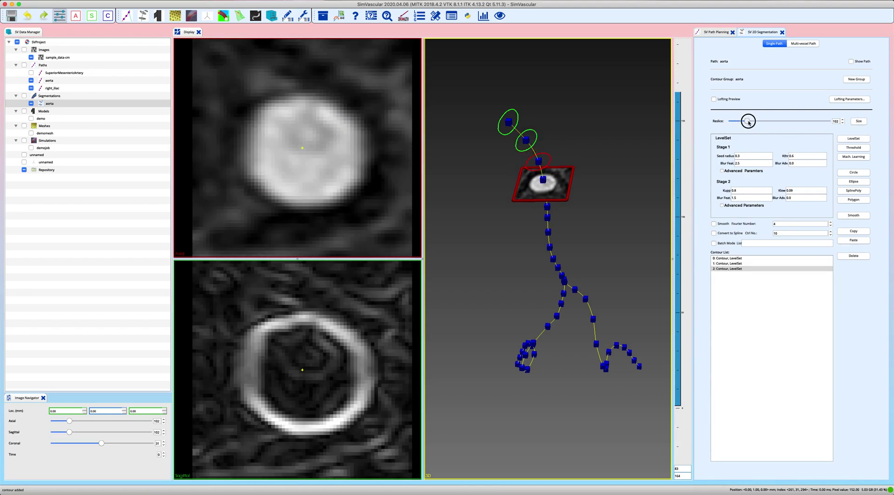
click(853, 139)
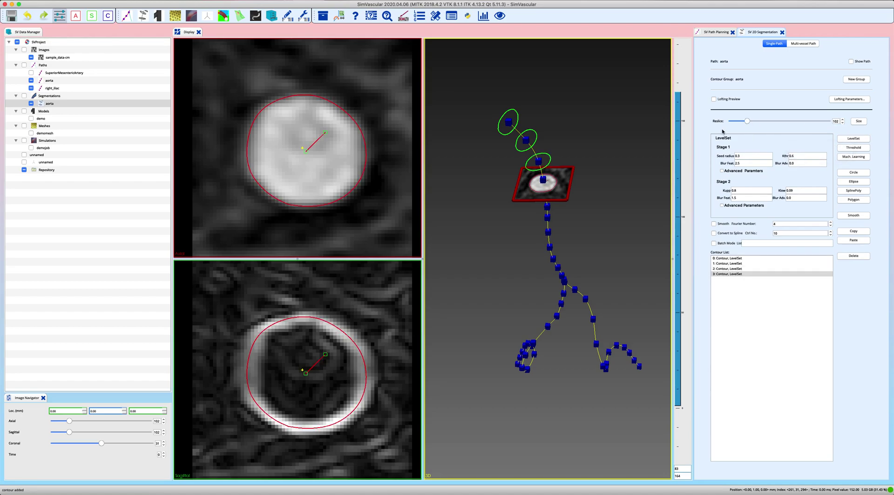
drag(748, 123, 753, 122)
click(853, 140)
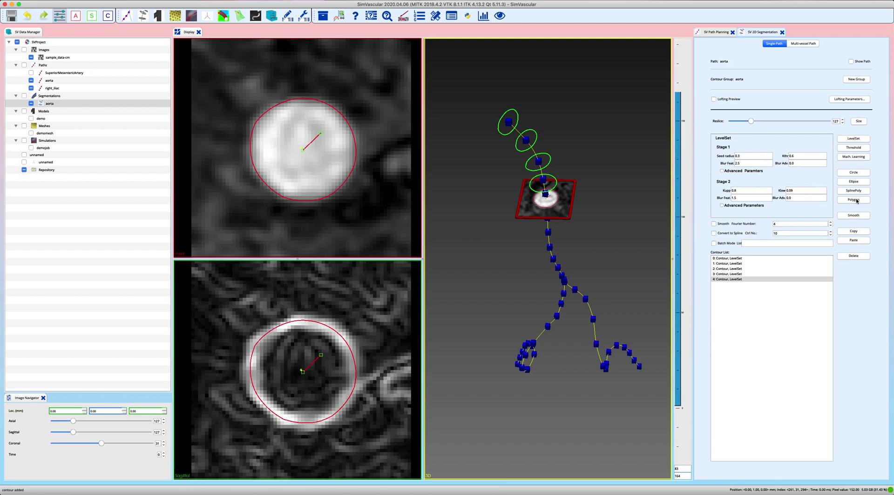
Step: Smooth contour 0 so it becomes 'Contour, LevelSet + Smoothed'
click(734, 258)
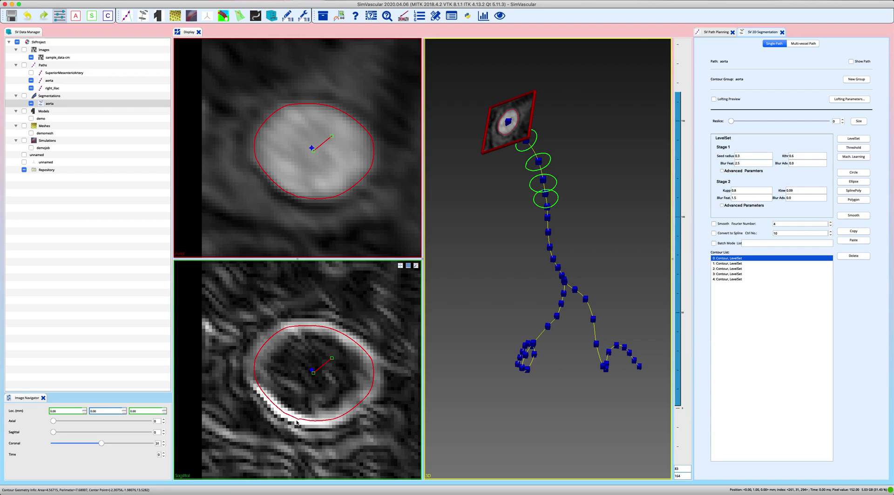
click(855, 216)
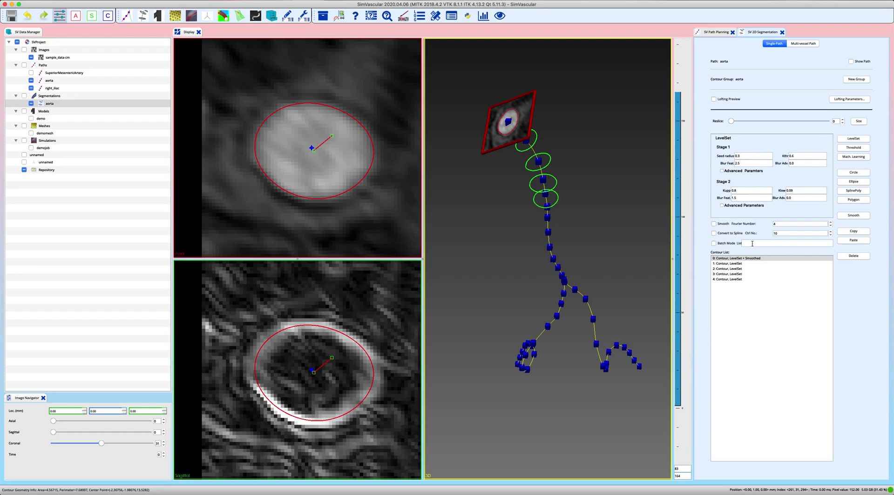
Step: From contour 3, move to position 140 where the branch joins and add level-set contour 5
click(735, 275)
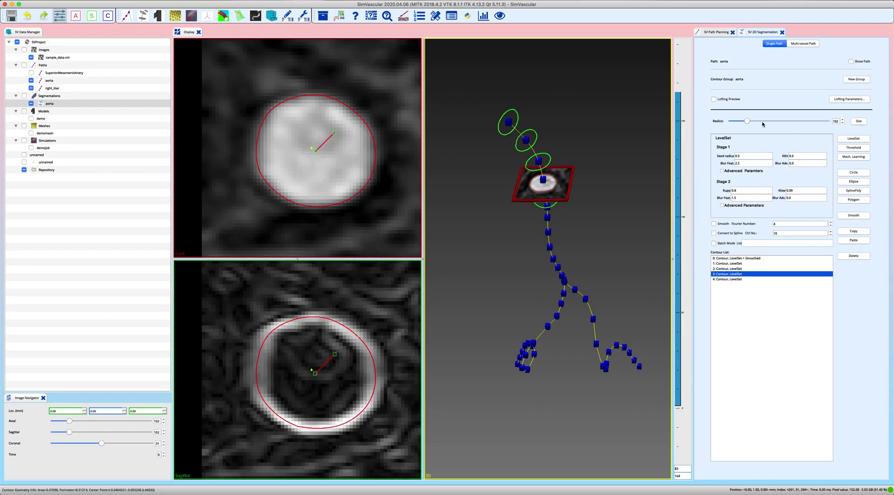
drag(747, 122, 754, 122)
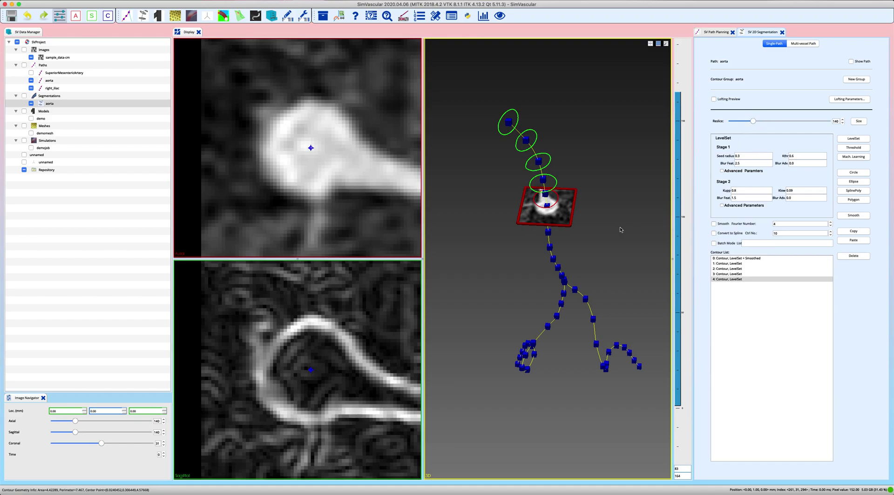
click(853, 139)
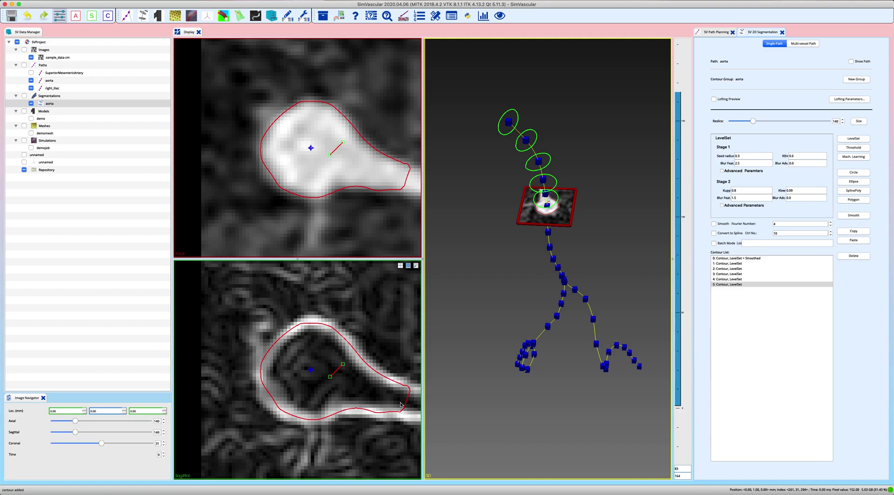
scroll(400, 405, up, 3)
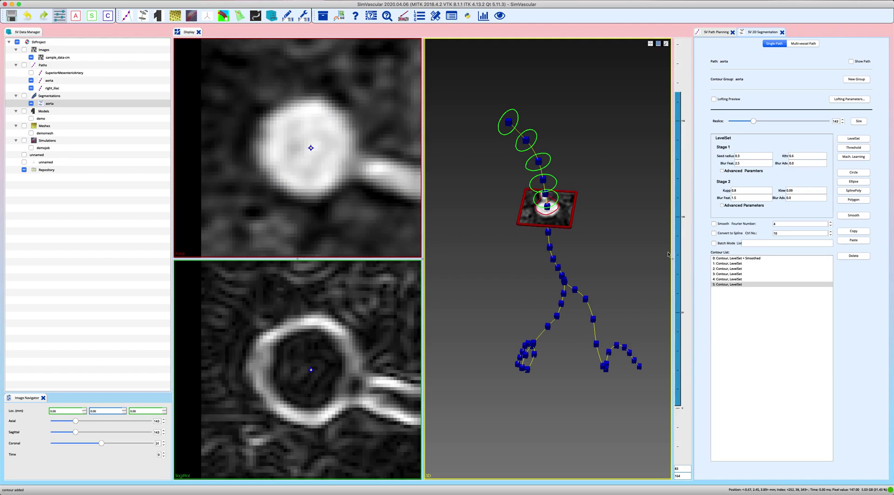
Step: Scale up contour 5 at its slice so it sits askew over the aorta and branch
click(730, 285)
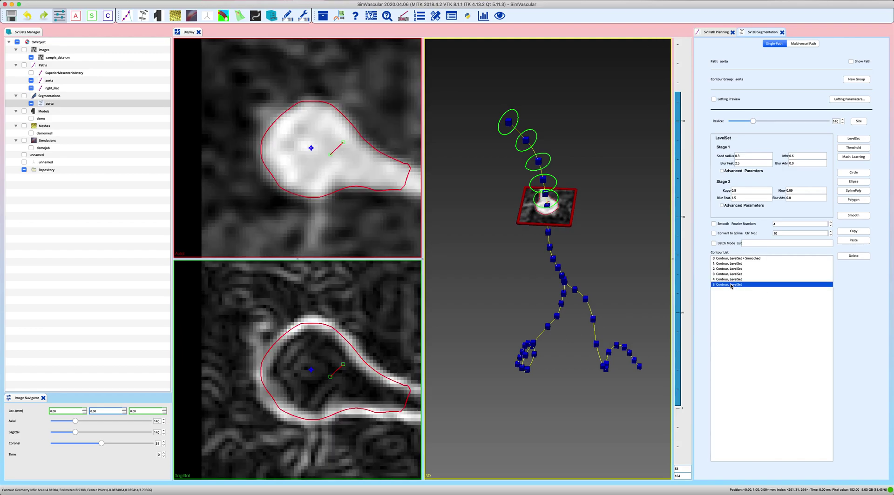
scroll(352, 370, down, 2)
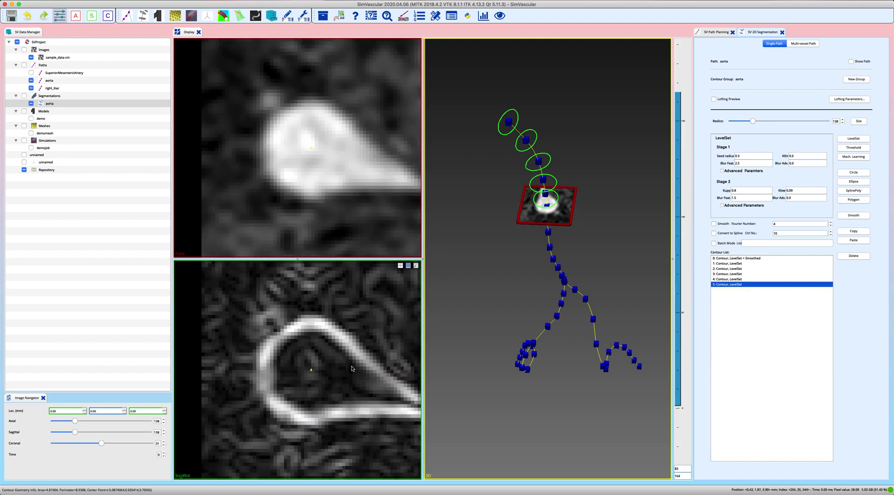
click(724, 285)
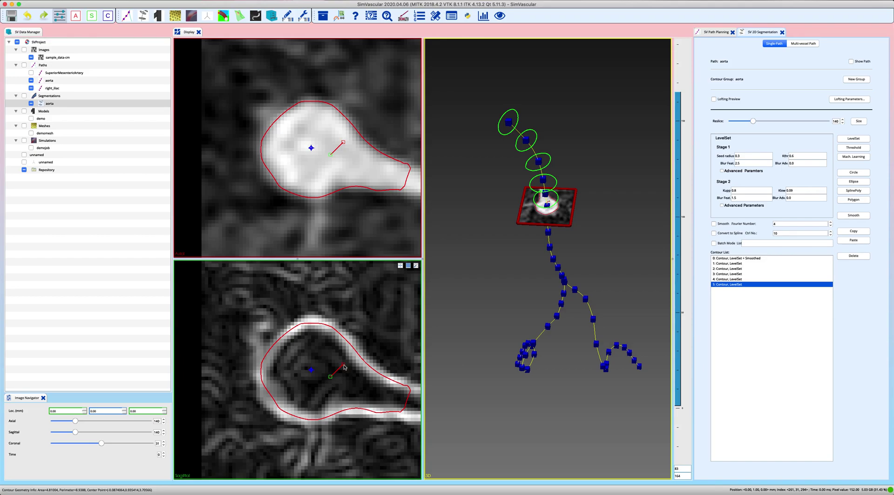
drag(344, 368, 304, 351)
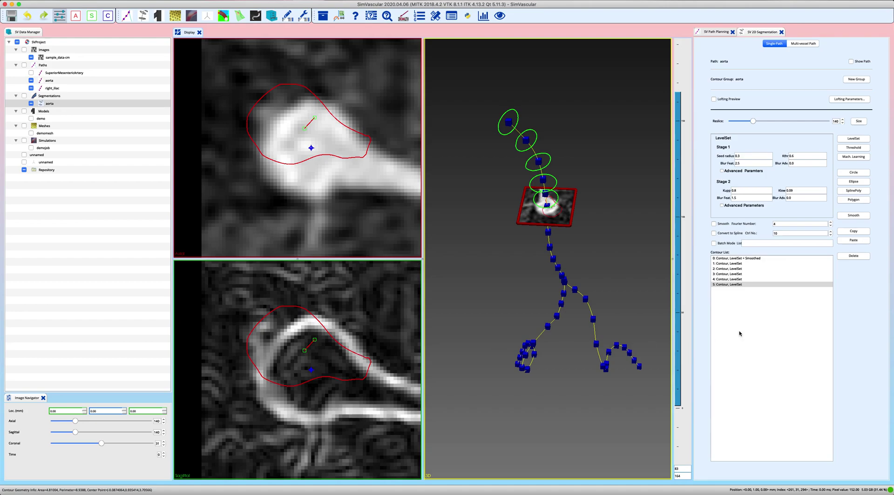
Step: Convert contour 5 into a spline with 12 control points
click(730, 285)
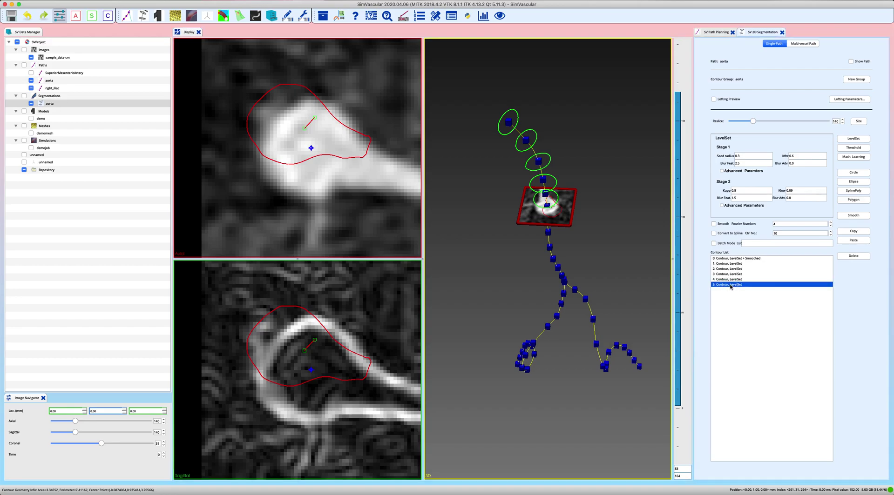
click(714, 234)
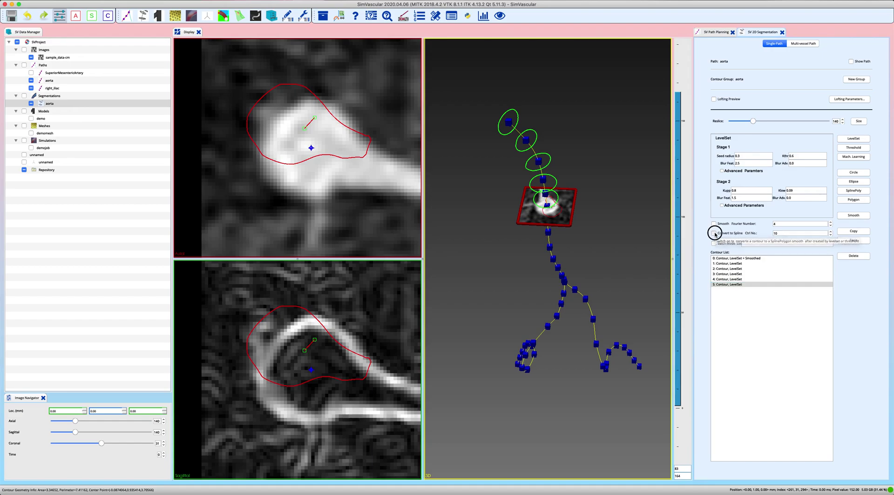
click(780, 234)
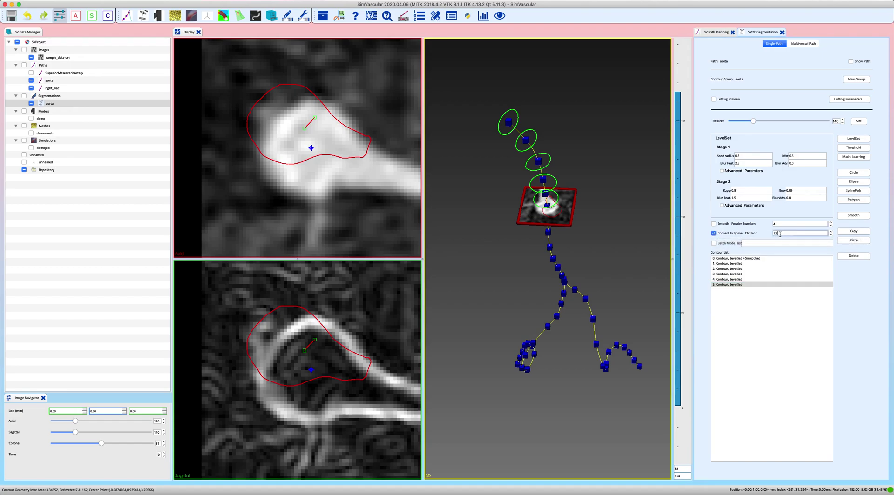
click(853, 139)
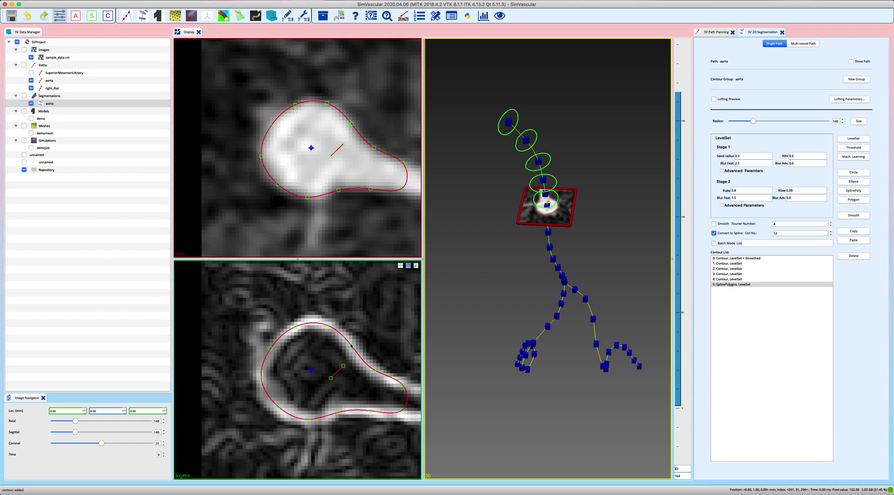
Step: Drag contour 5's control points inward to trace the aortic wall and exclude the branch
drag(352, 348, 357, 402)
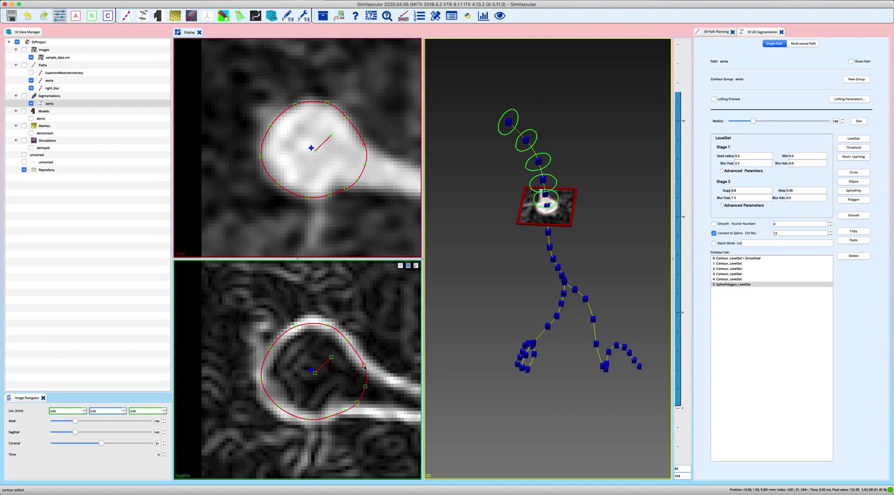
drag(365, 371, 360, 359)
drag(357, 402, 364, 385)
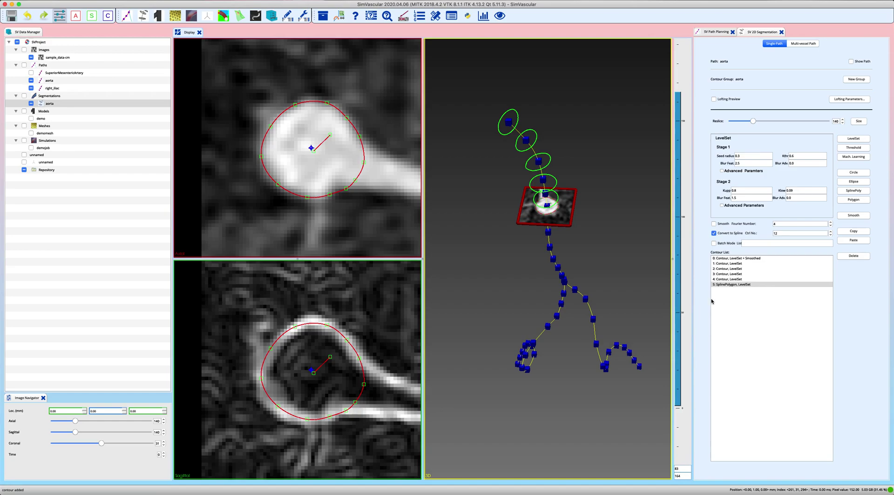
Step: Rerun level-set on contour 5's slice, then delete contour 5
click(733, 285)
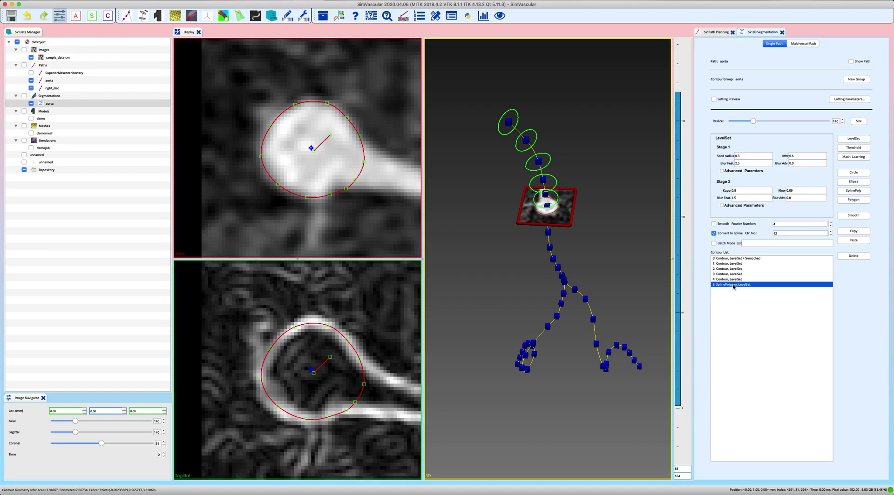
click(854, 138)
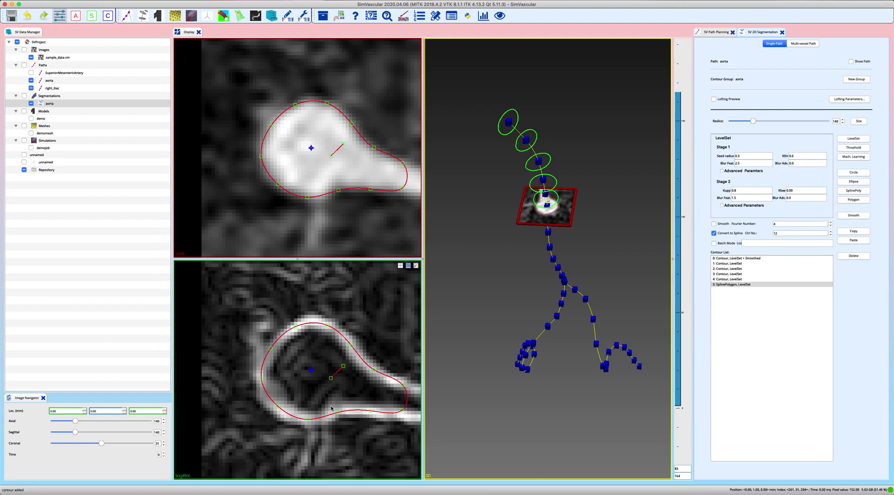
click(734, 285)
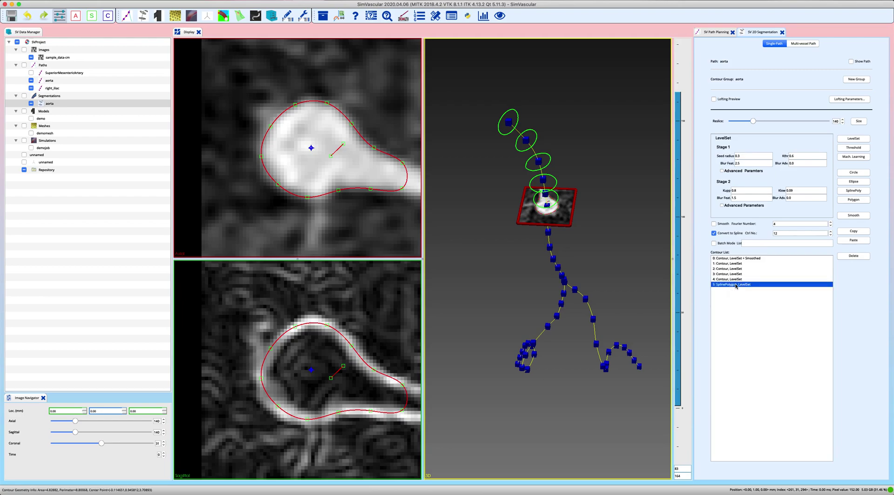
click(863, 258)
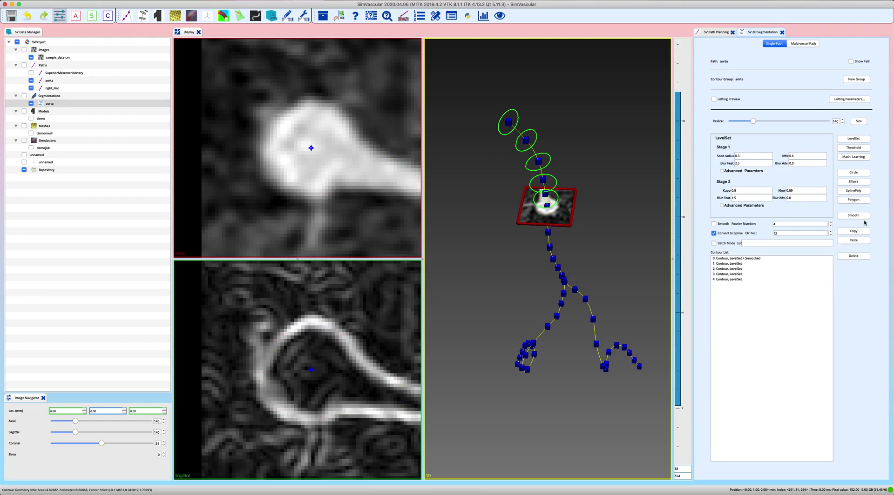
Step: Hand-draw a SplinePoly contour around the aorta and pull its top and upper-left points to the wall
click(855, 191)
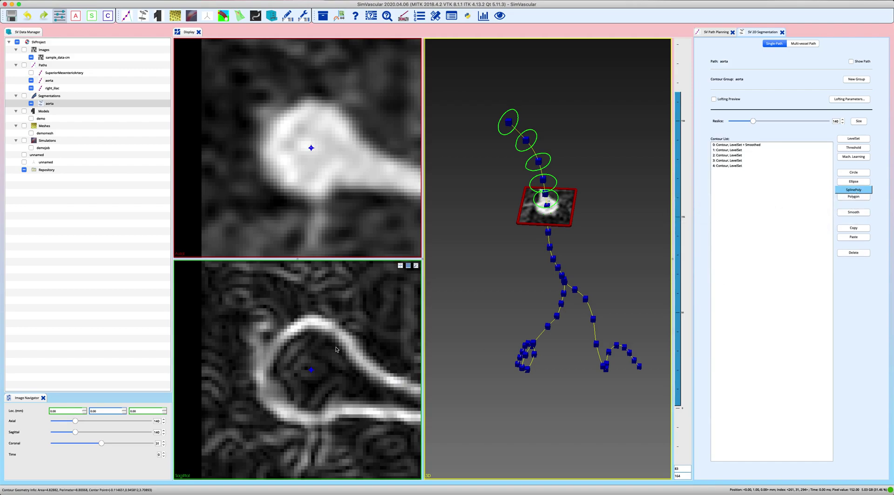
mouse_move(343, 332)
mouse_down()
mouse_move(290, 332)
mouse_move(261, 368)
mouse_move(264, 381)
mouse_move(292, 416)
mouse_move(327, 417)
mouse_move(354, 393)
mouse_move(359, 361)
mouse_up()
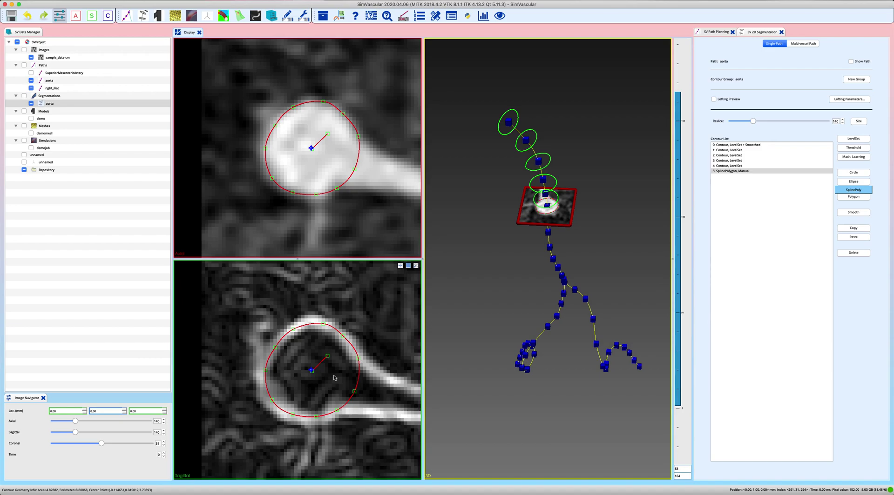
drag(323, 324, 306, 325)
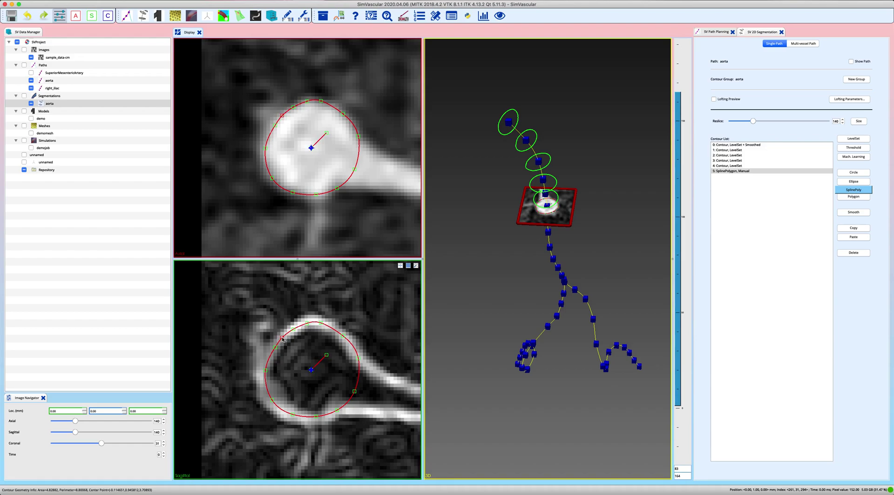
drag(282, 339, 272, 354)
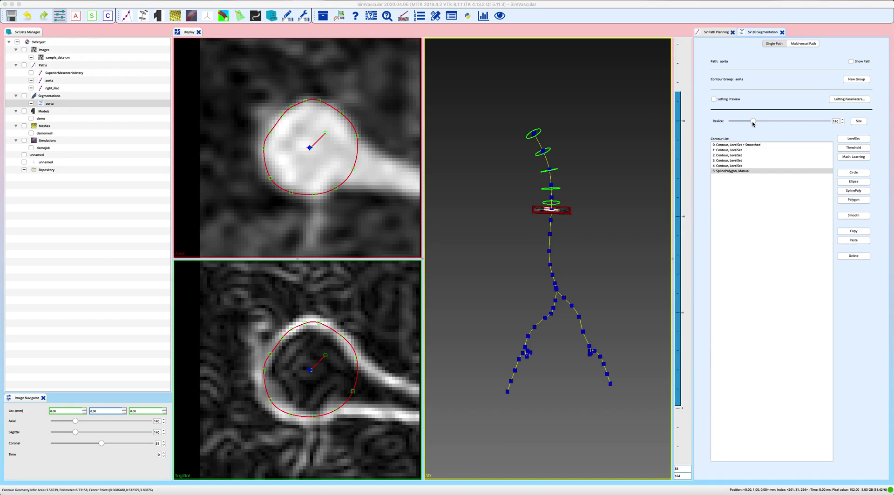
Step: Step slightly back along the path and add a smoothed level-set contour 6
drag(753, 122, 759, 122)
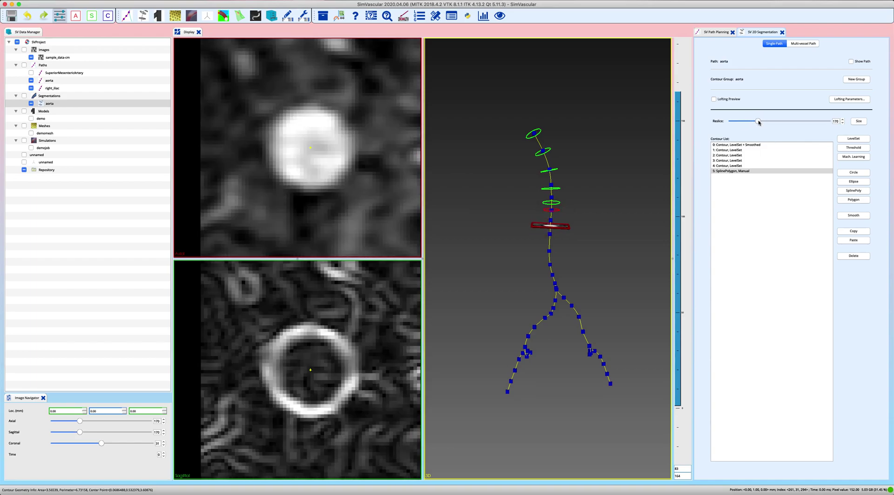
click(853, 140)
click(853, 139)
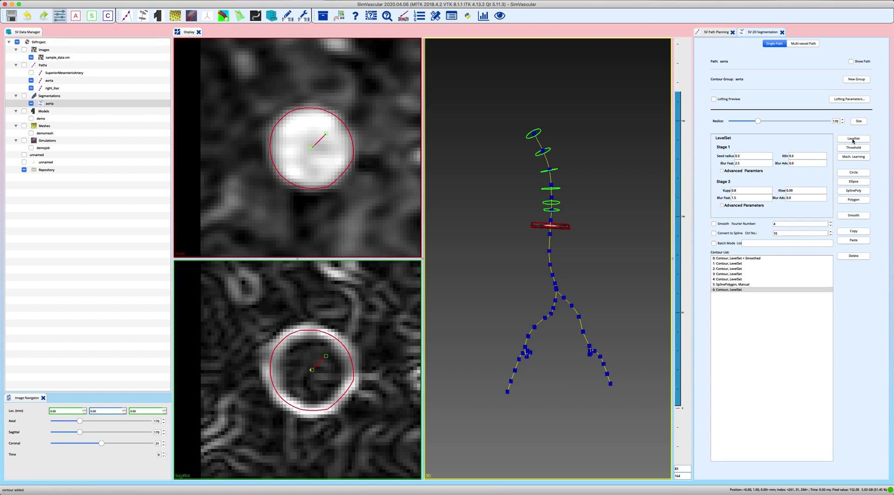
click(853, 216)
Step: Draw a SplinePoly contour 7 around the vessel wall at slice 219
click(765, 122)
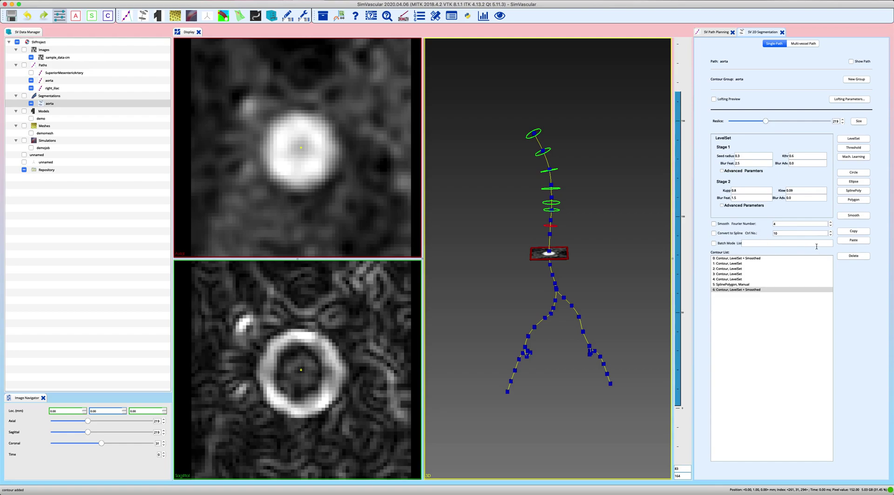
click(854, 191)
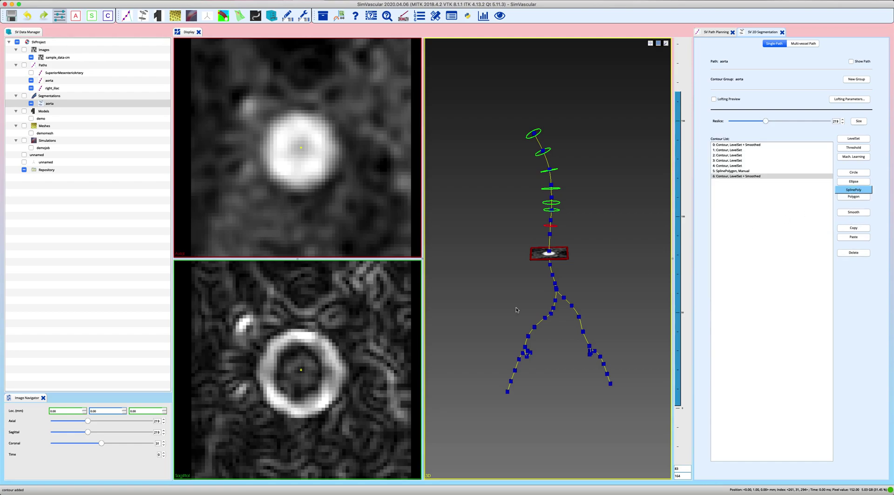
click(323, 346)
mouse_move(323, 346)
mouse_down()
mouse_move(297, 335)
mouse_move(280, 345)
mouse_move(265, 389)
mouse_move(298, 412)
mouse_move(319, 401)
mouse_move(335, 370)
mouse_up()
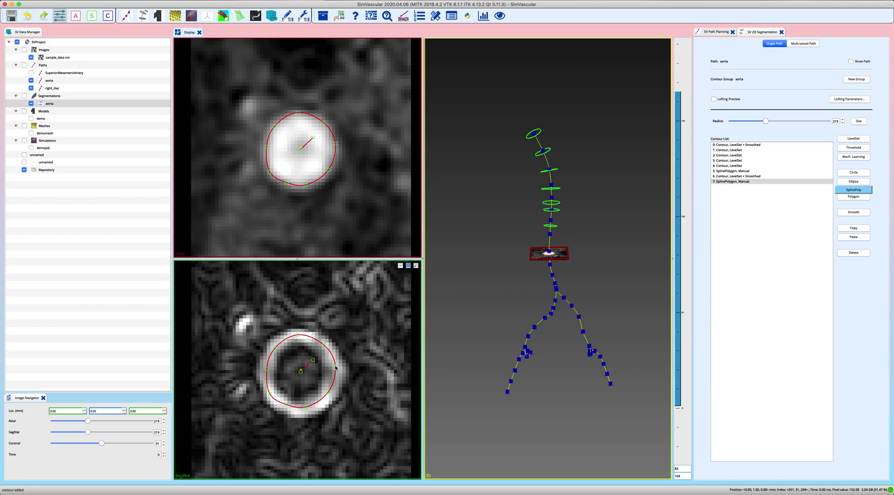
Step: Enable batch level-set with spline conversion over list 260:30:615, moving the reslice to 615
click(852, 139)
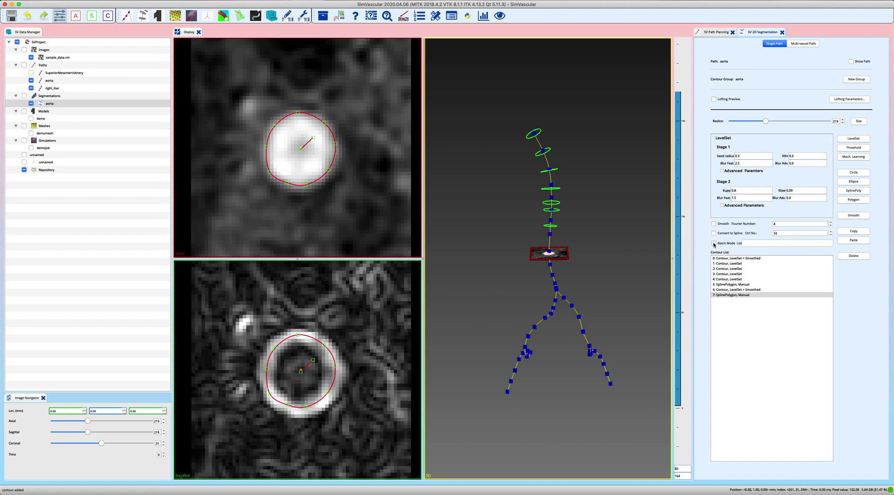
click(714, 244)
click(714, 234)
click(752, 244)
drag(766, 121, 834, 120)
click(764, 245)
key(BackSpace)
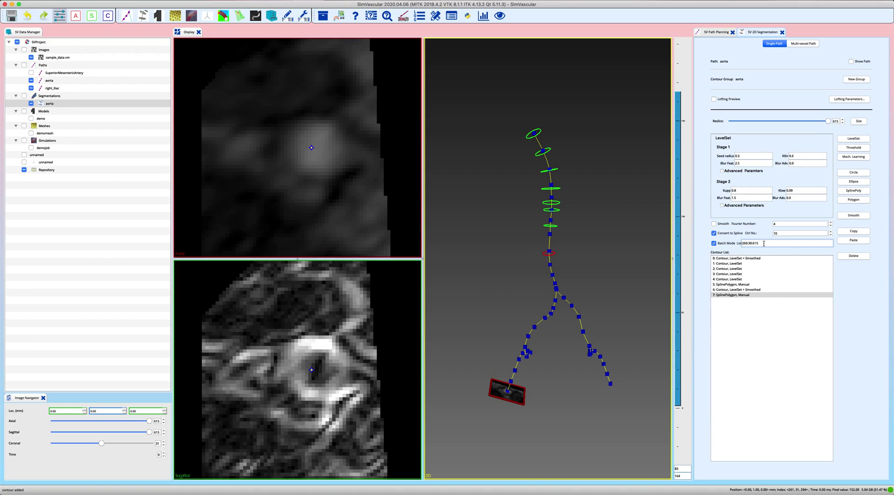
Step: Run the batch to create spline contours 8–20, turn batch mode off, and check each contour
click(854, 141)
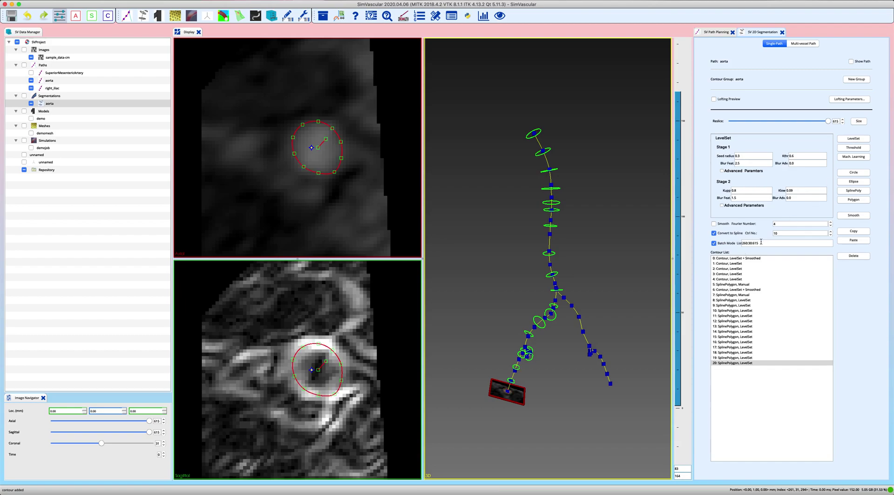
click(715, 244)
click(732, 300)
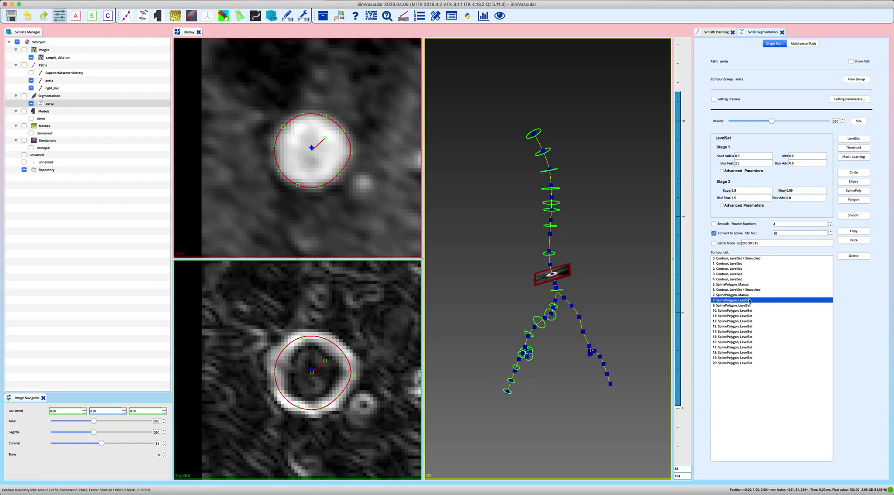
click(743, 306)
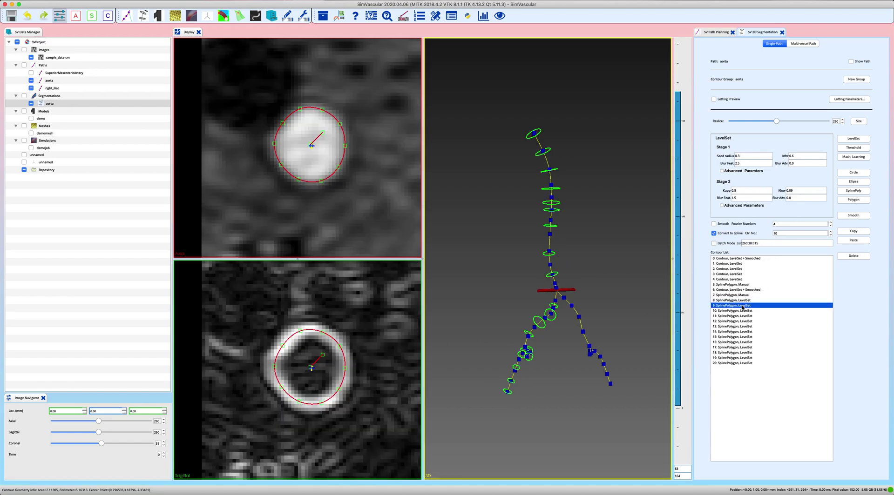
key(Down)
key(Down)
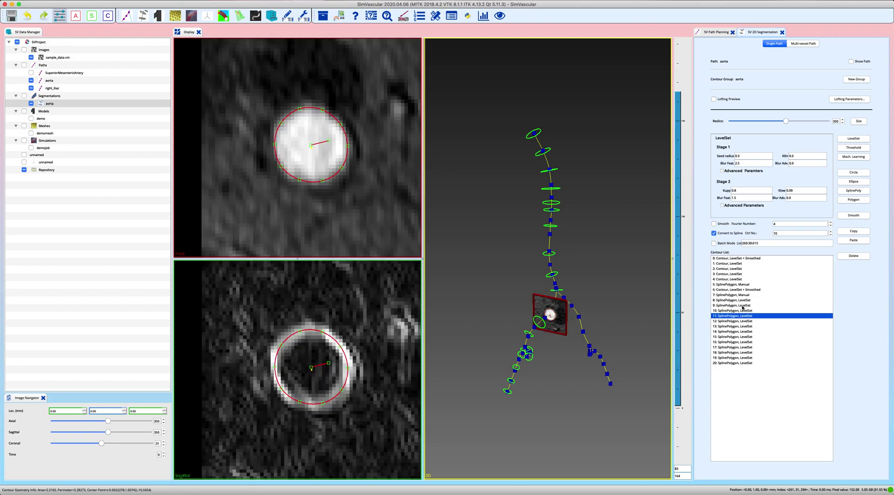
key(Down)
key(Down)
key(Down)
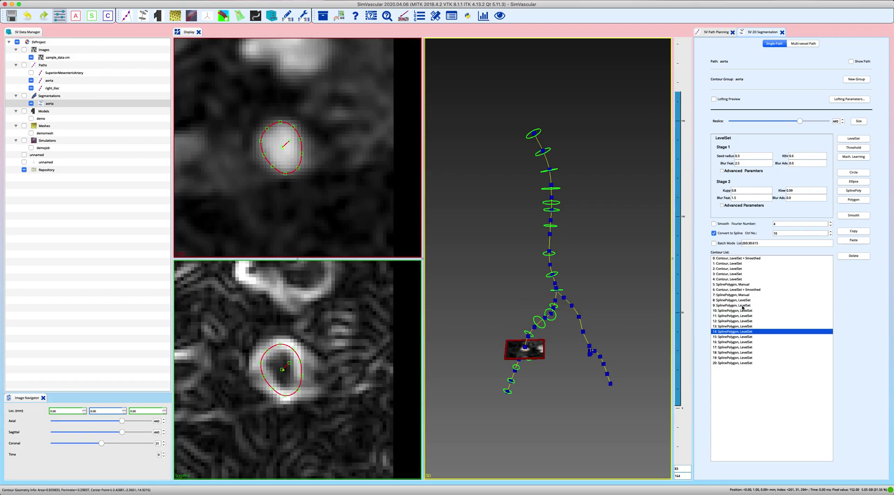
key(Down)
key(Down)
key(Down)
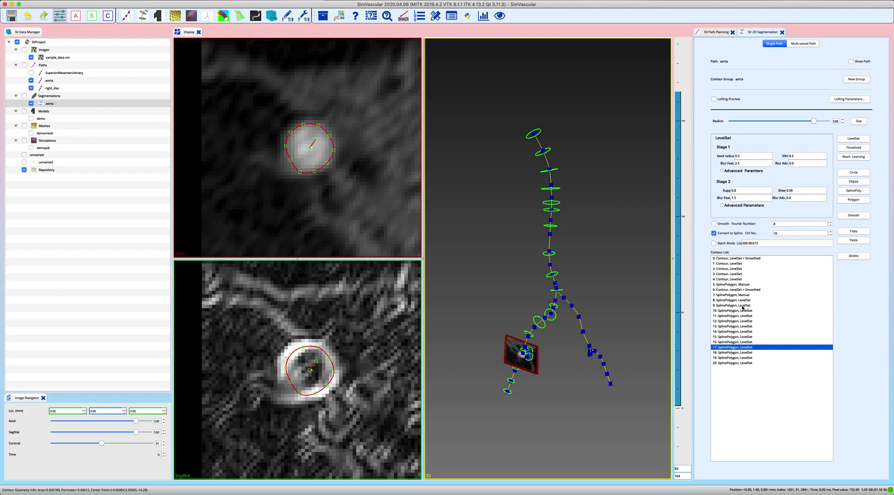
key(Down)
key(Down)
key(Down)
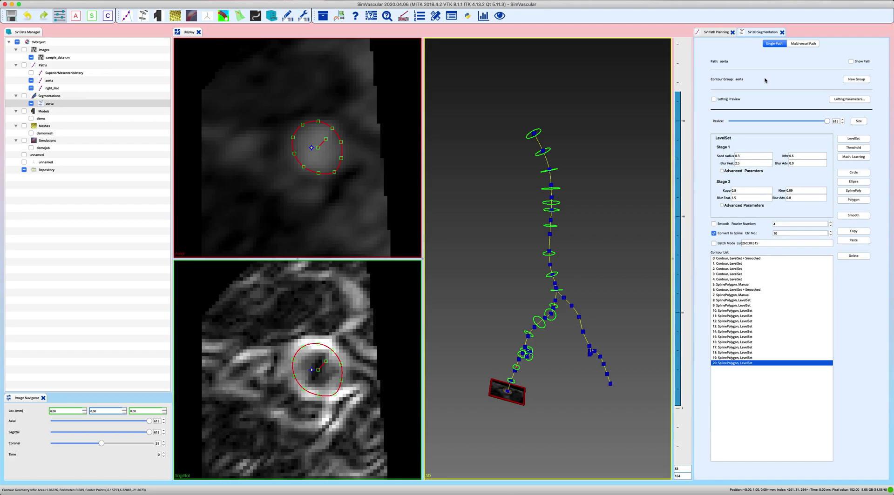
Step: Preview the lofted aorta, orbit it, and inspect slices 601 and 461 near the bend
click(713, 100)
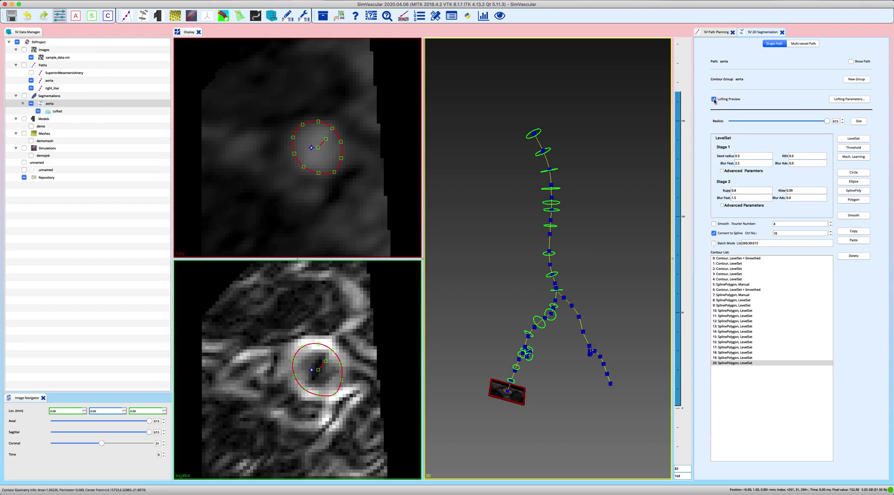
drag(618, 240, 514, 219)
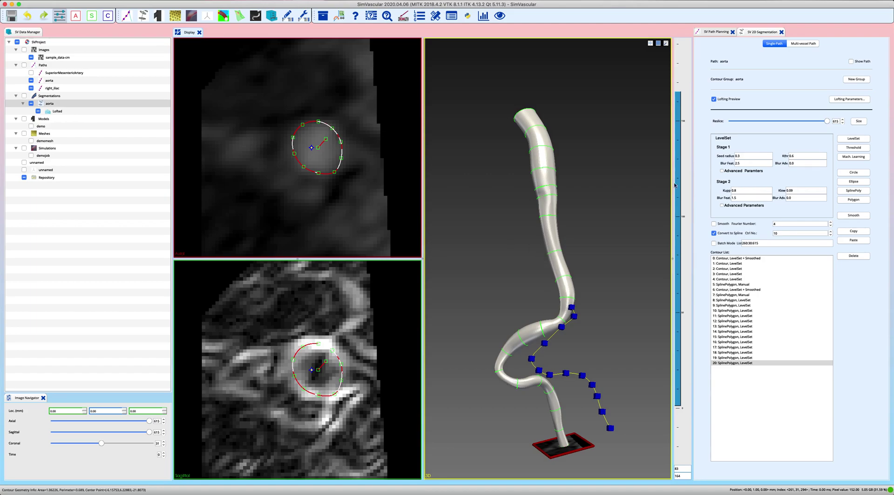
drag(828, 122, 810, 121)
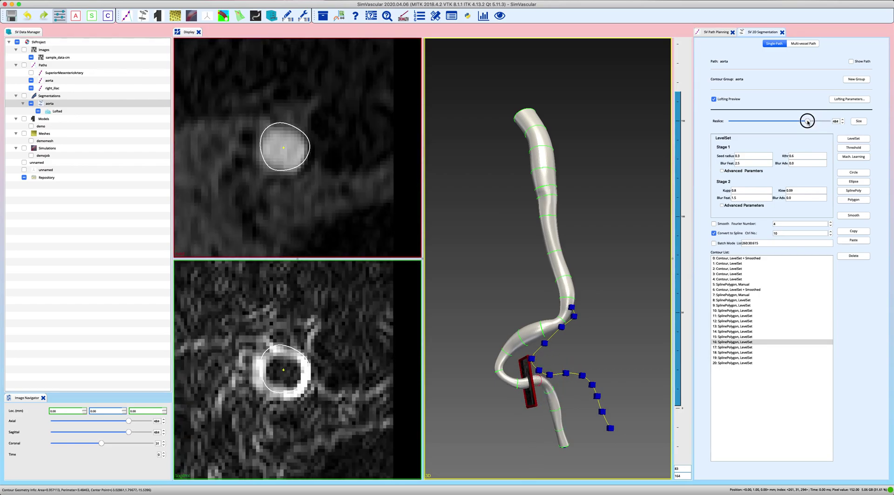
drag(808, 121, 804, 122)
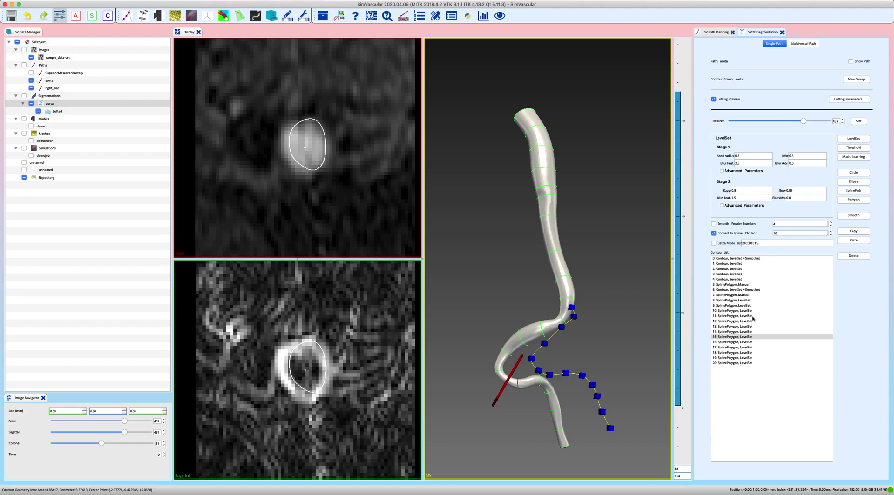
Step: Add level-set contour 21 at slice 457 and orbit the re-shown lofted aorta surface
click(713, 99)
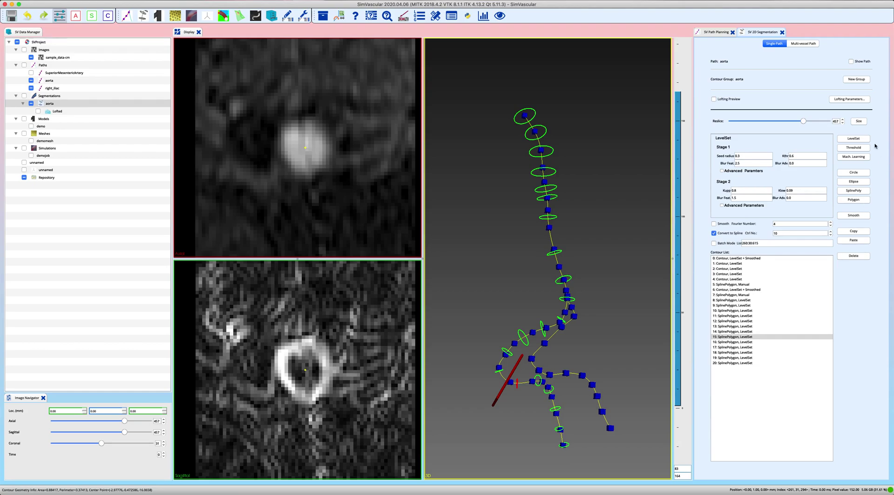
click(854, 139)
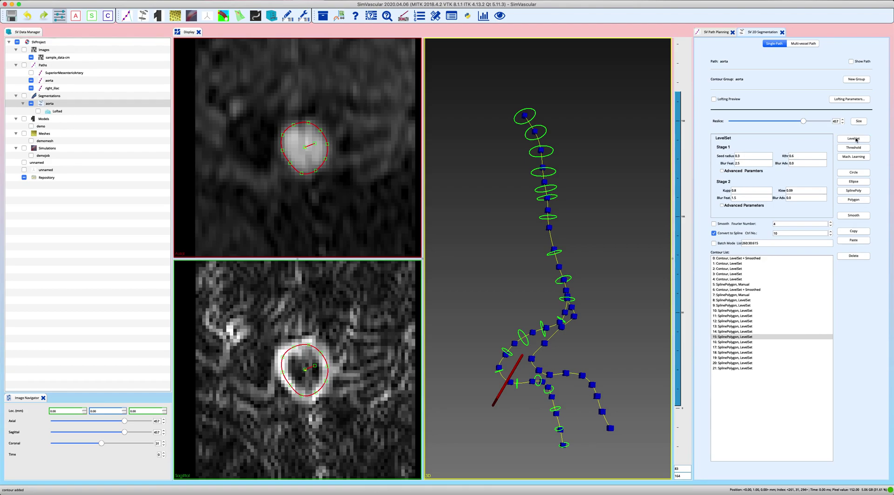
drag(567, 381, 623, 359)
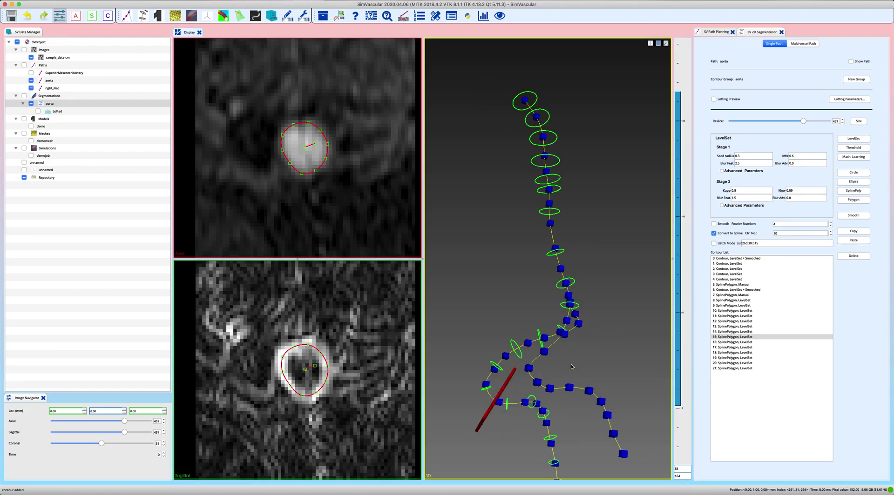
click(714, 99)
drag(607, 247, 522, 356)
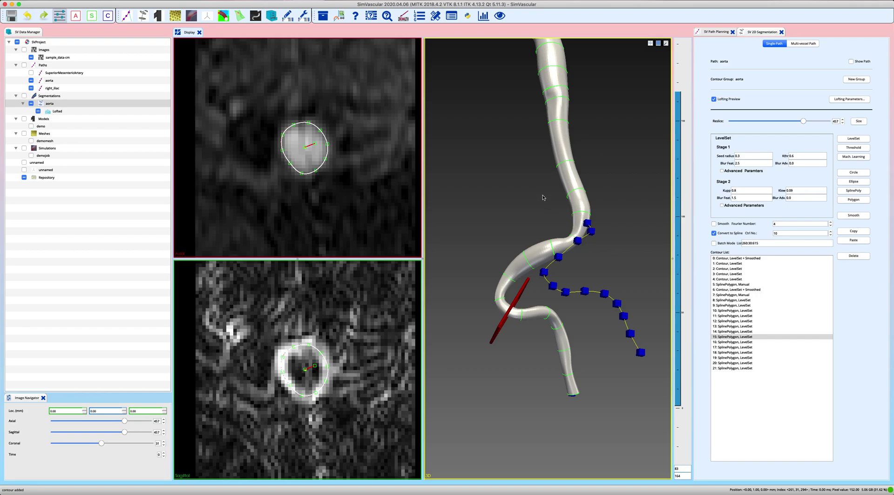
drag(538, 193, 584, 249)
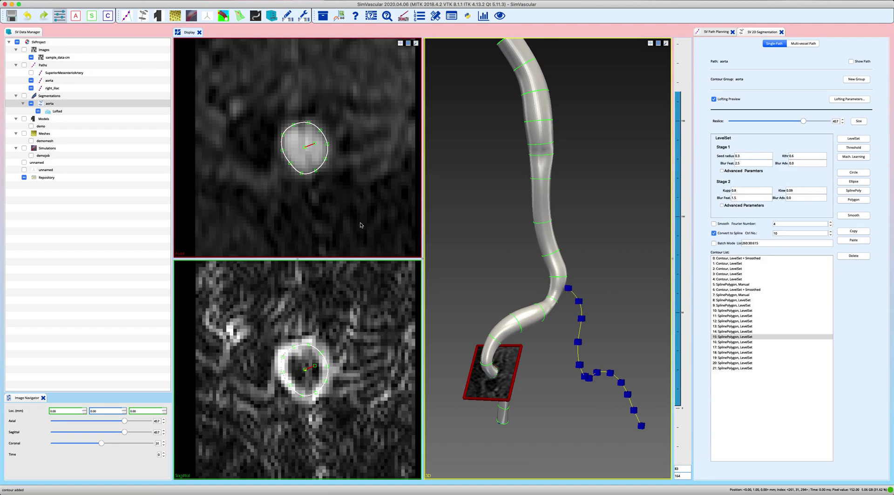
Step: Create a right_iliac contour group under Segmentations and open it
click(50, 96)
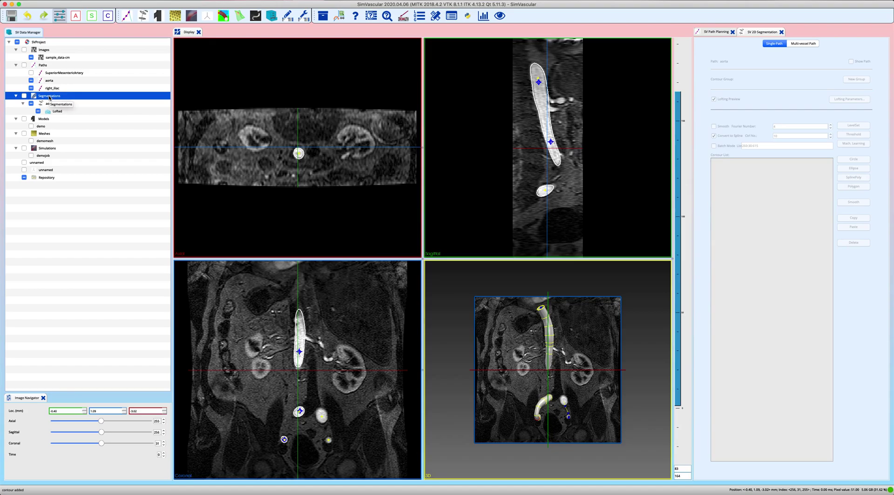
right_click(50, 98)
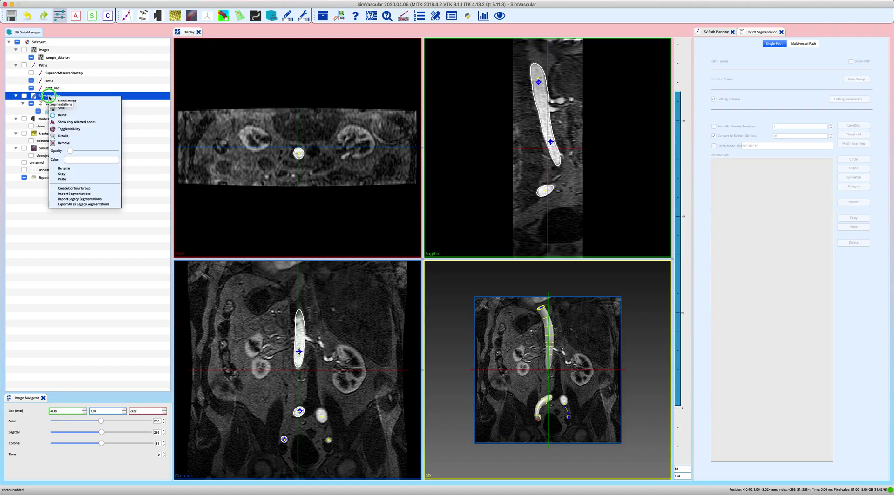
click(77, 190)
click(203, 156)
click(203, 165)
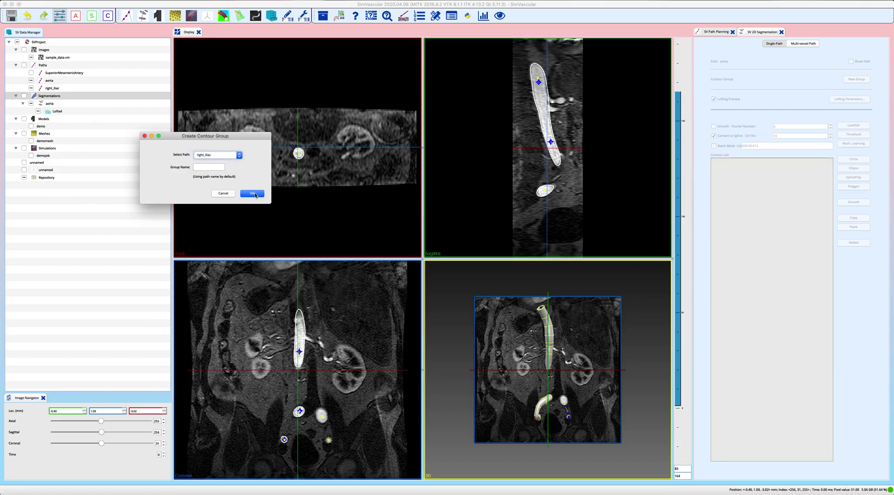
click(253, 194)
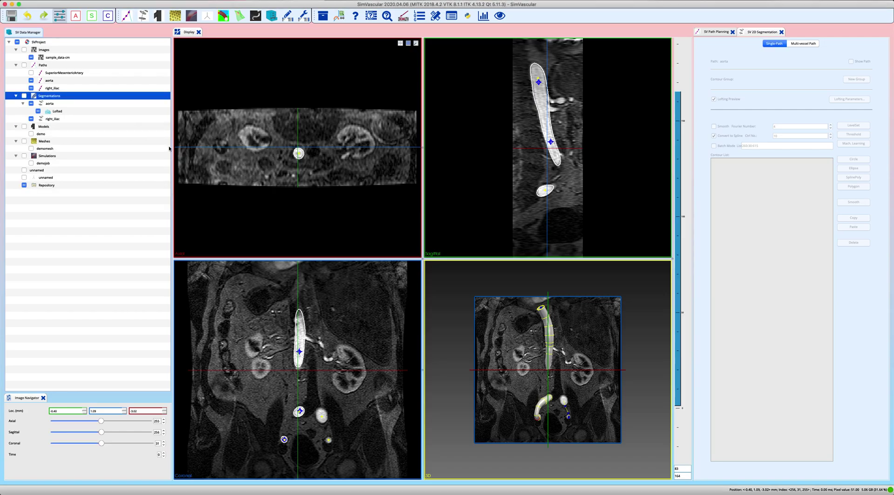
click(55, 120)
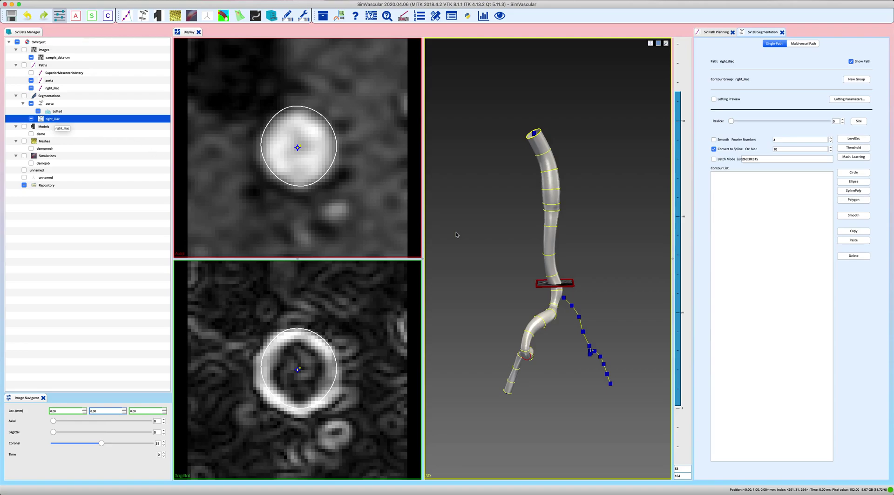
Step: Batch level-set the right_iliac path with list 0:1:300, producing contours 0–20
mouse_move(732, 123)
mouse_down()
mouse_move(783, 122)
mouse_move(727, 123)
mouse_up()
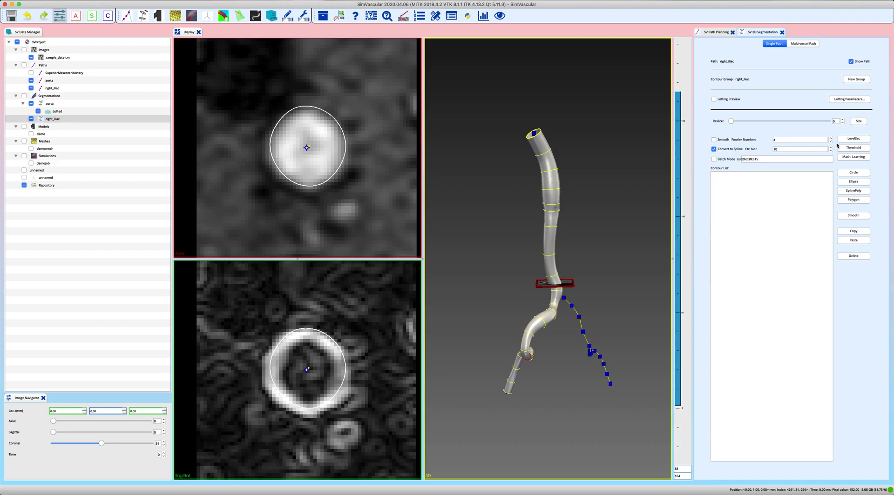
click(854, 139)
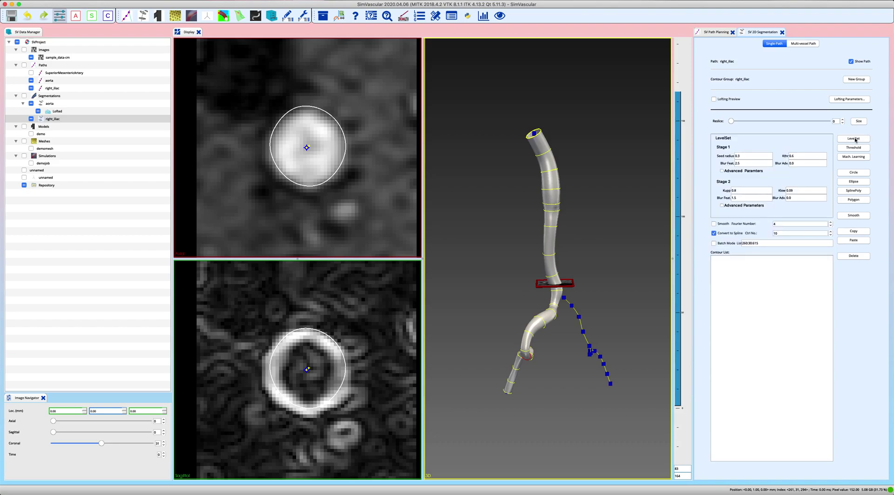
click(714, 243)
drag(768, 242, 742, 243)
key(BackSpace)
mouse_move(731, 121)
mouse_down()
mouse_move(830, 120)
mouse_move(730, 121)
mouse_up()
click(748, 244)
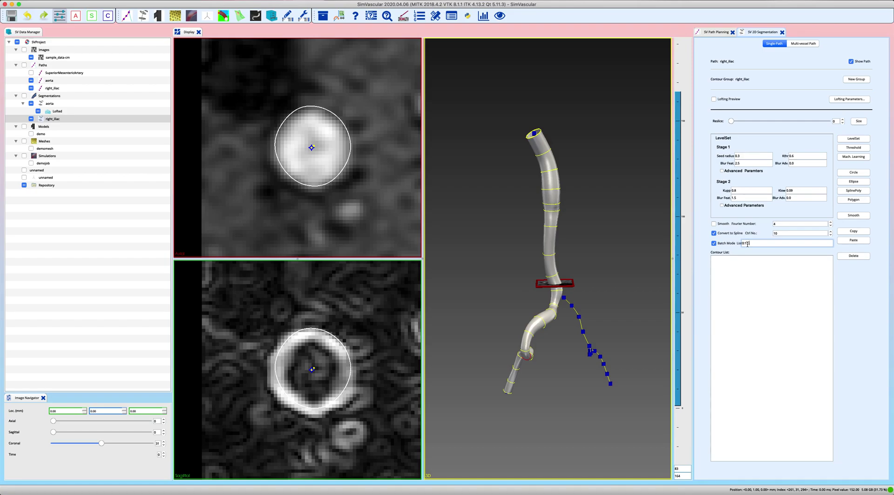
text(0:1:300)
click(854, 139)
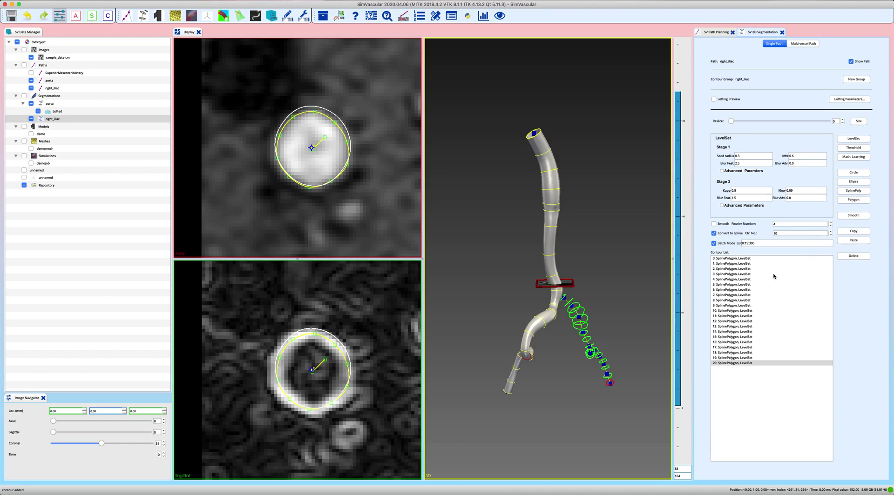
Step: Hide the lofted aorta surface and aorta contours, tilting the 3D view toward the iliac contours
click(733, 259)
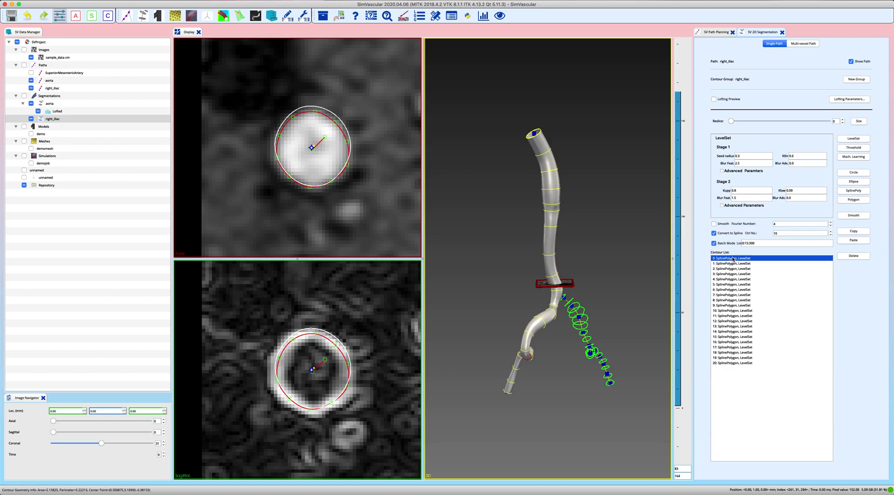
click(39, 112)
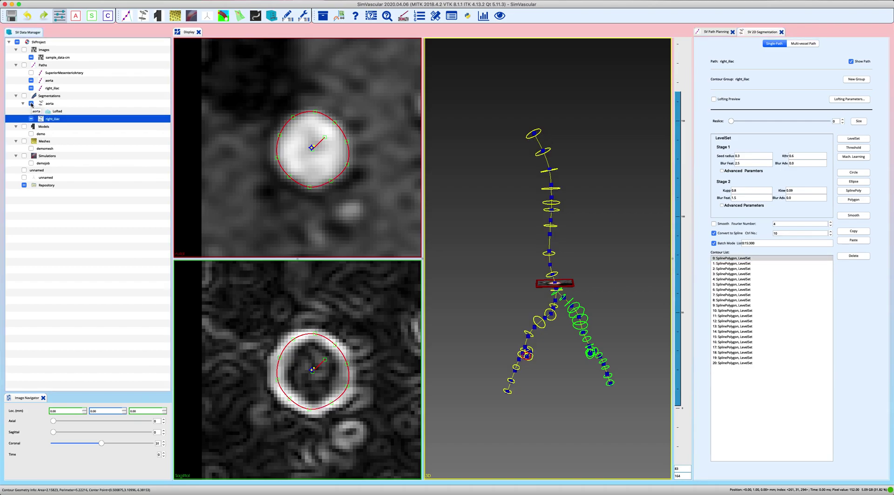
click(31, 104)
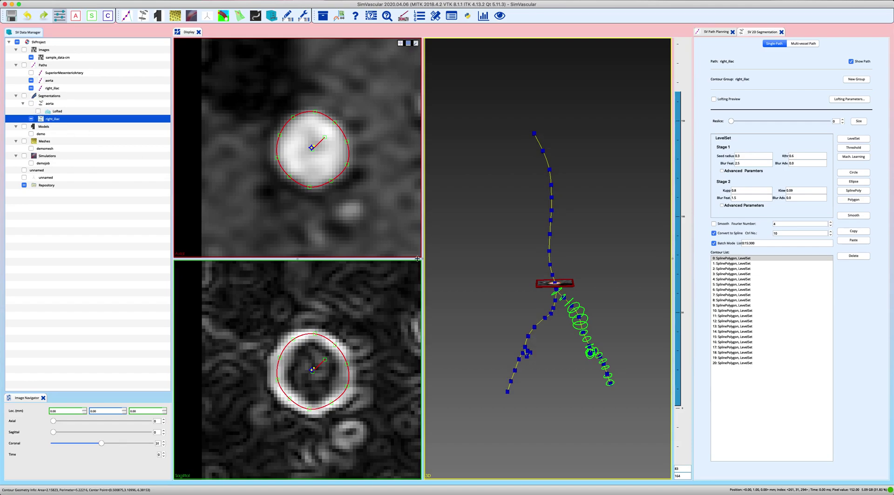
scroll(480, 268, up, 3)
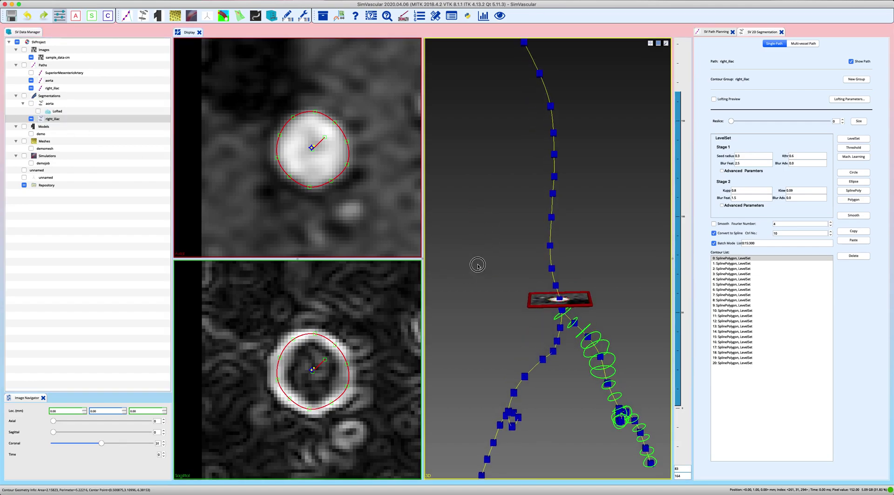
drag(478, 272, 477, 214)
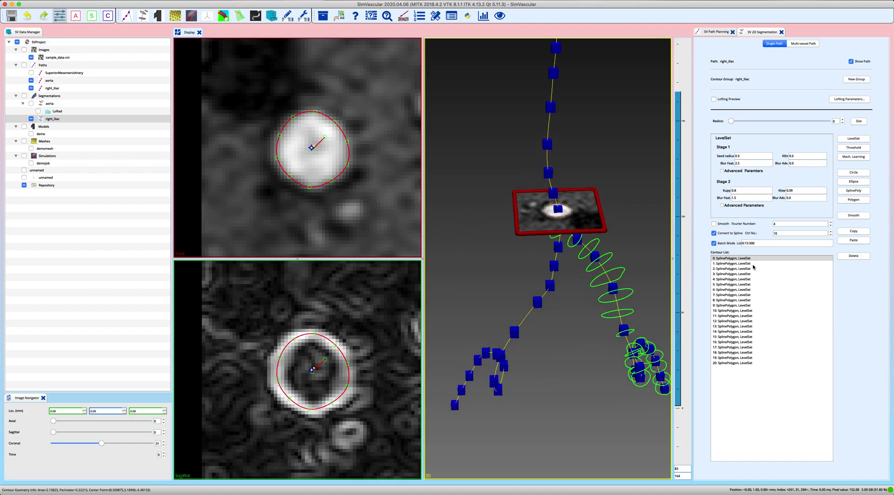
Step: Step through right iliac contours 1 to 4, then return to contour 0
click(732, 264)
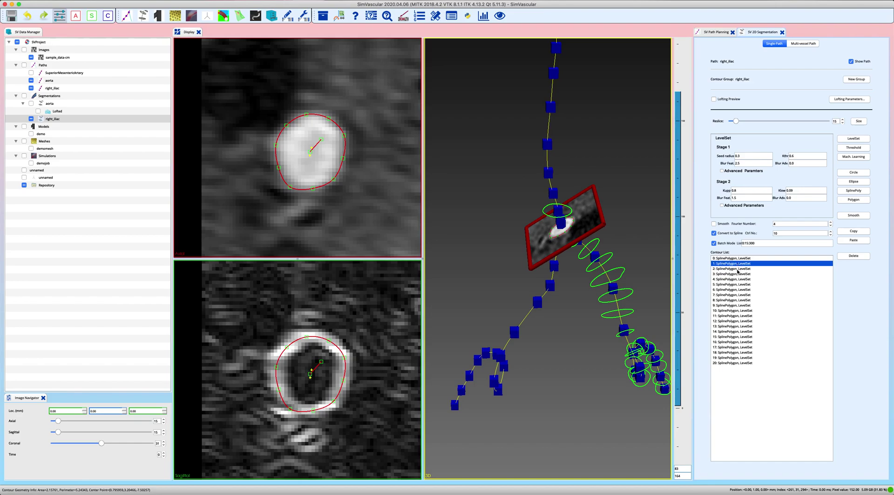
click(737, 269)
click(738, 274)
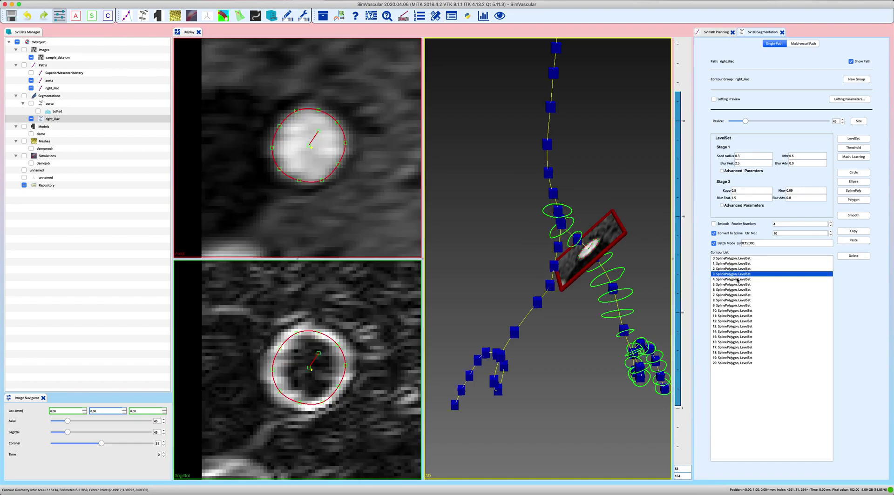
click(738, 280)
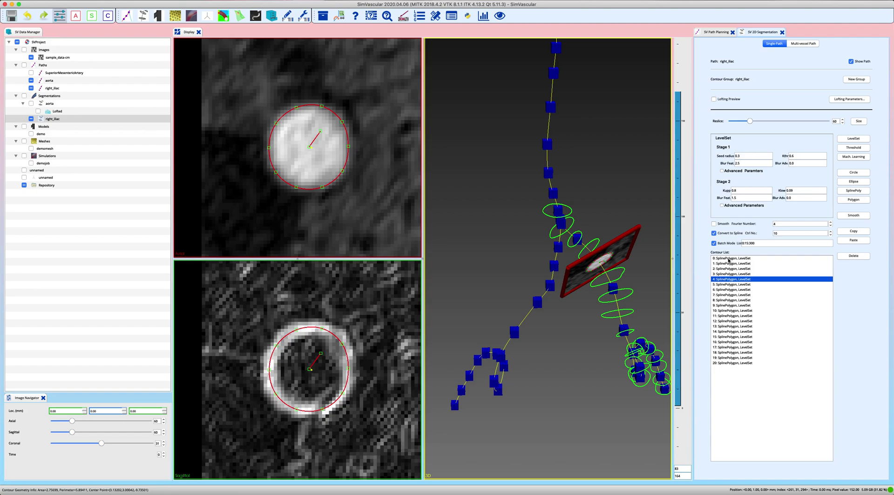
click(731, 259)
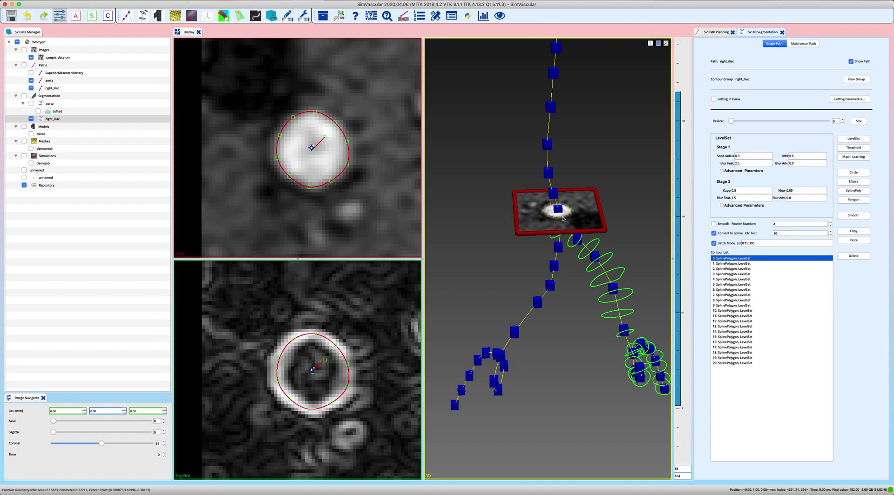
Step: Re-show the lofted aorta and shrink right iliac contours 0 and 1 to fit the lumen
click(38, 112)
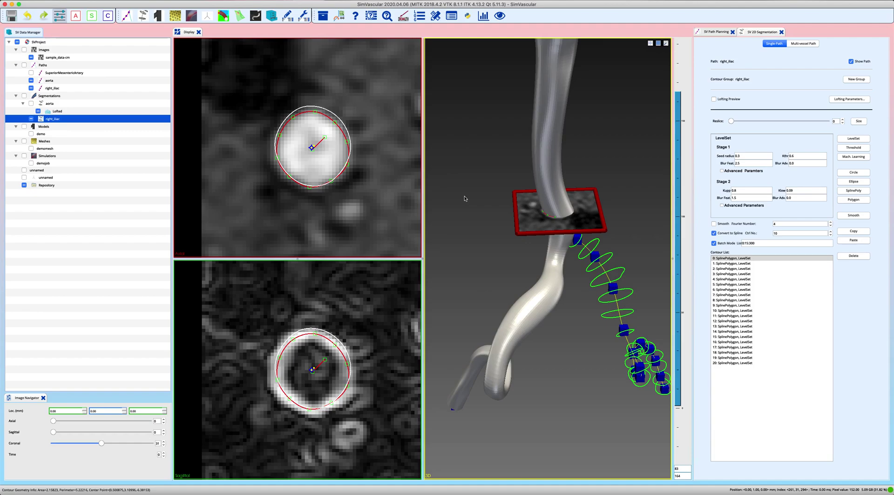
drag(597, 250, 619, 195)
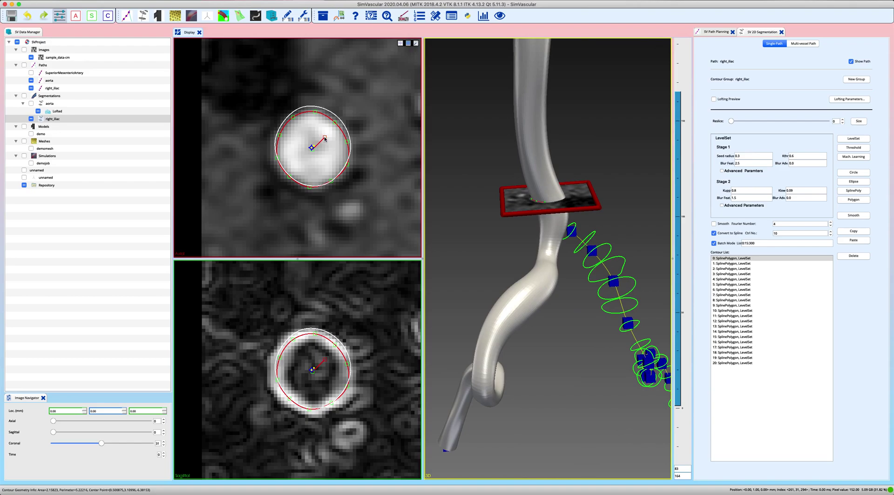
mouse_move(325, 139)
mouse_down()
mouse_move(311, 148)
mouse_move(322, 140)
mouse_up()
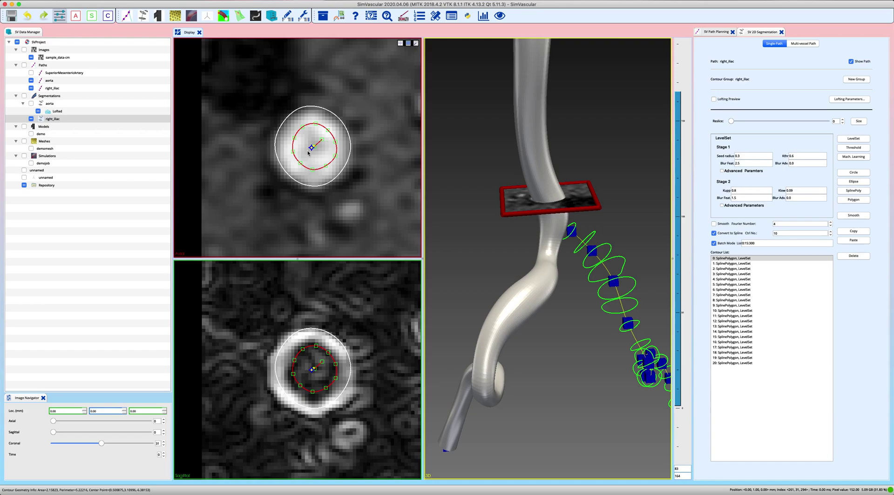
click(741, 264)
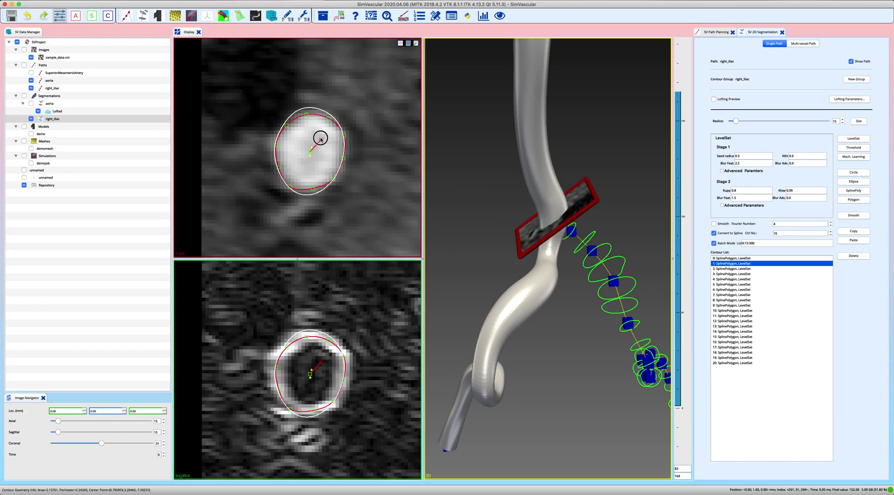
drag(320, 139, 316, 143)
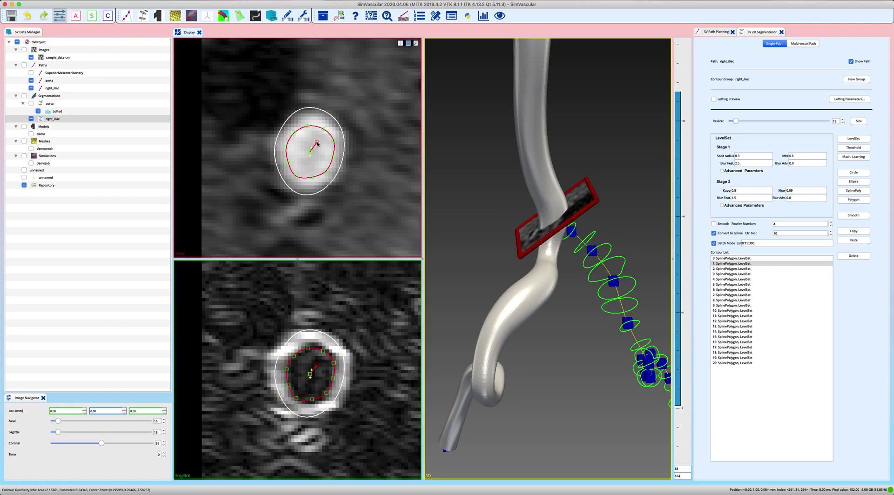
click(735, 269)
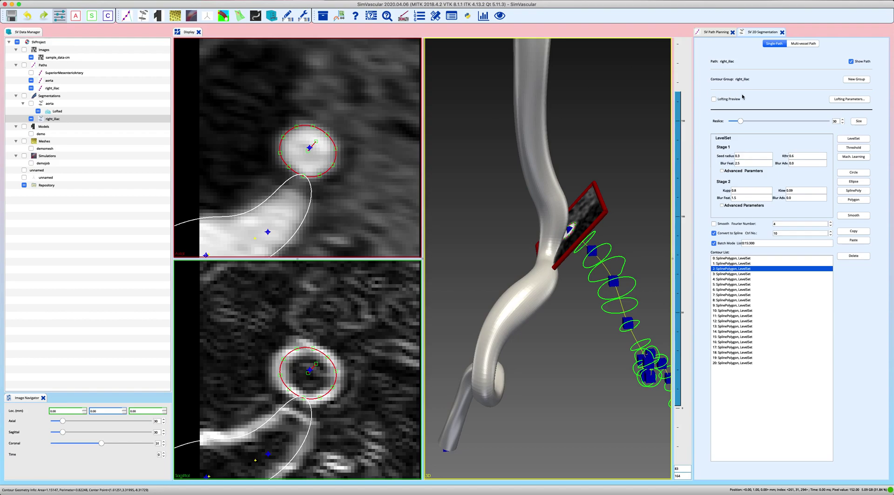
Step: Turn on the right iliac lofting preview and inspect it while moving the reslice plane
click(714, 99)
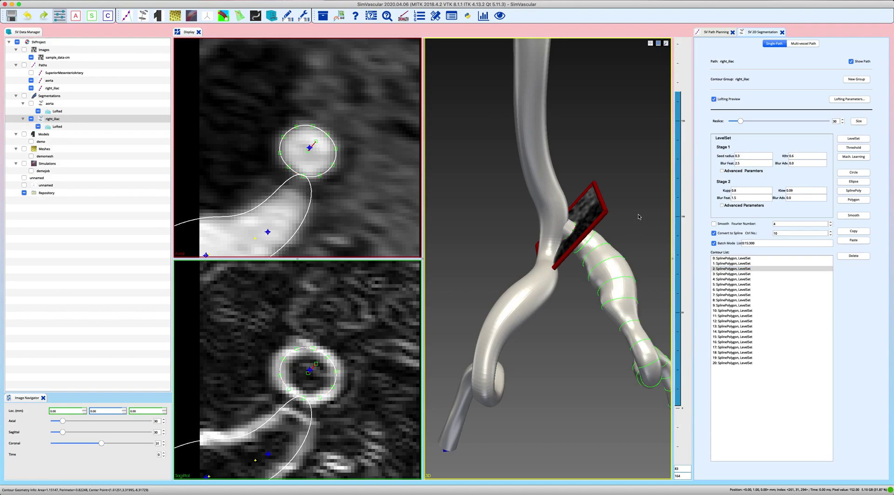
drag(639, 195, 629, 232)
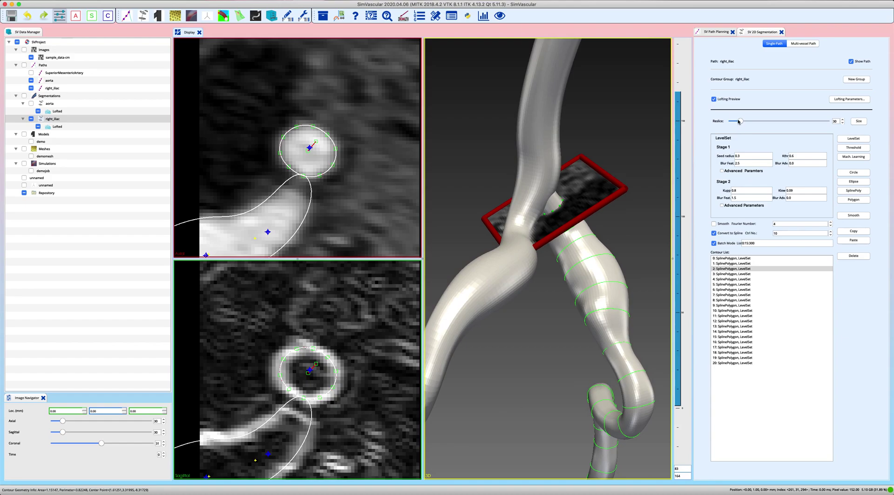
drag(739, 122, 765, 121)
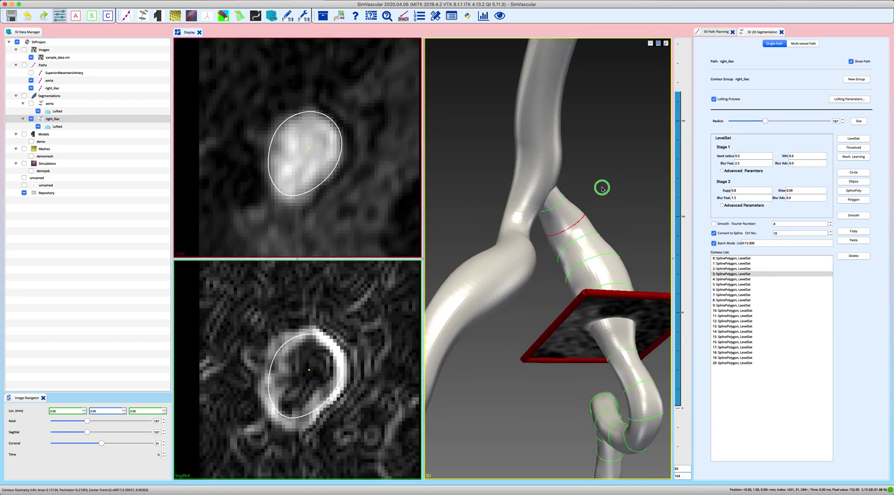
scroll(574, 199, up, 3)
scroll(573, 199, up, 2)
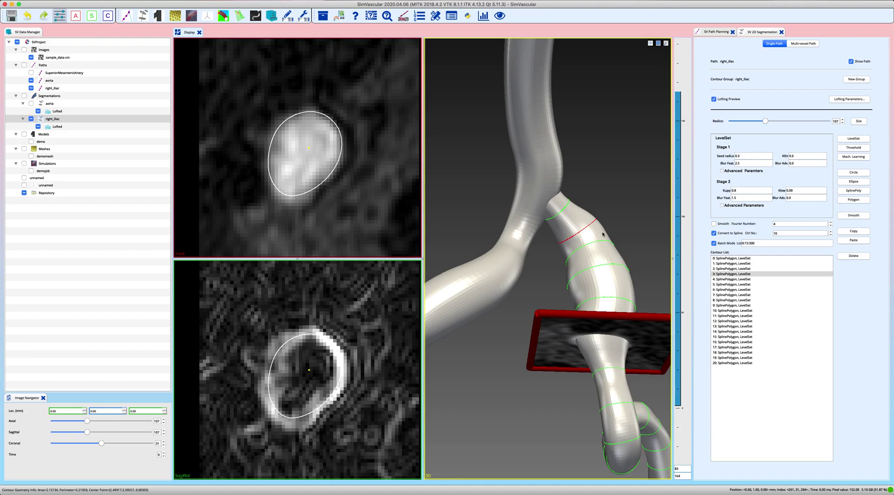
Step: Regenerate the level-set contour for contour 1 and move the slice to position 91
click(726, 269)
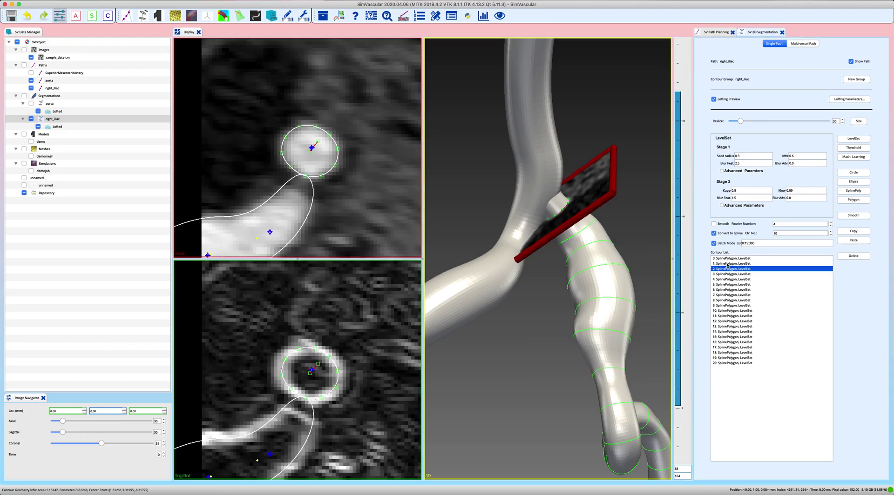
click(727, 264)
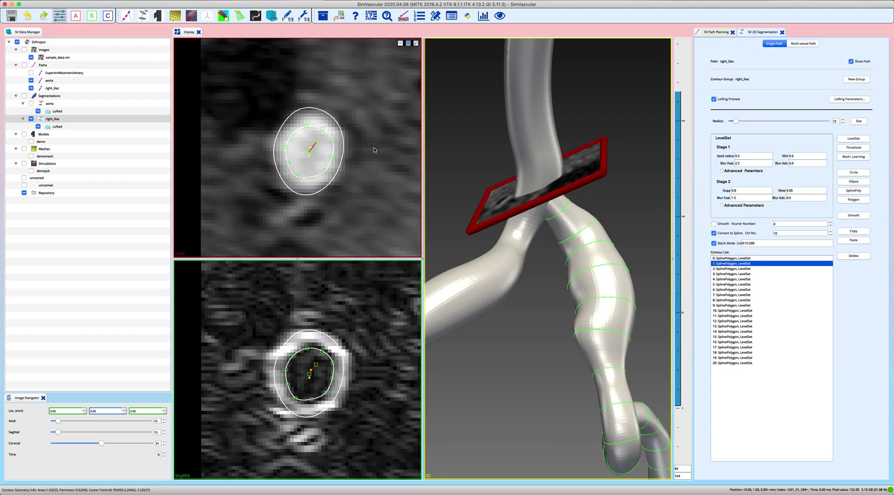
click(317, 140)
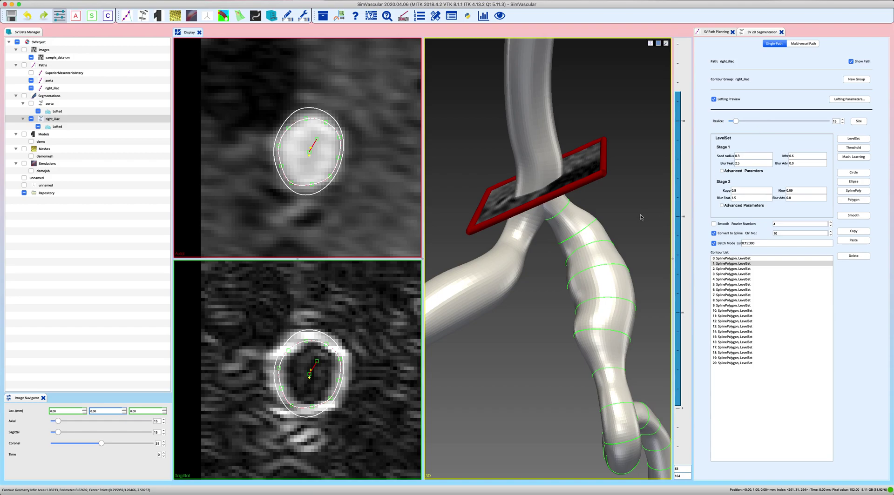
drag(736, 121, 760, 121)
drag(607, 175, 615, 252)
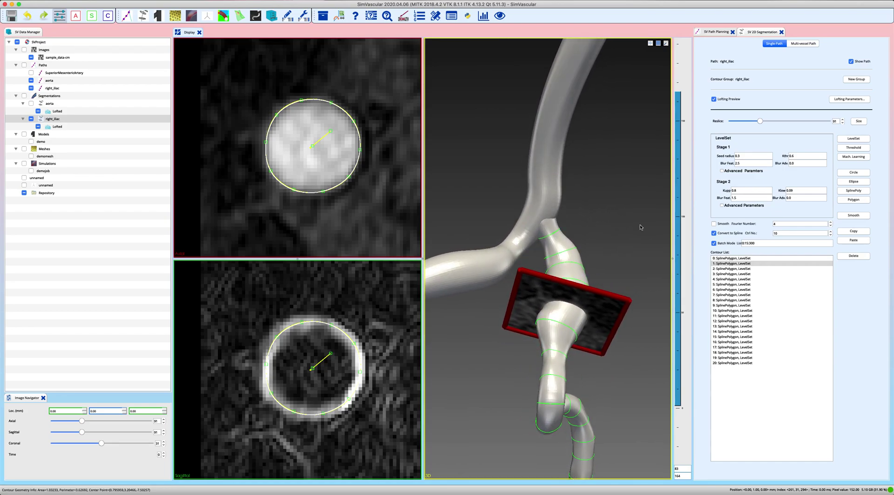
Step: Reopen the right_iliac segmentation from the overview and view contour 9 in 3D
click(51, 96)
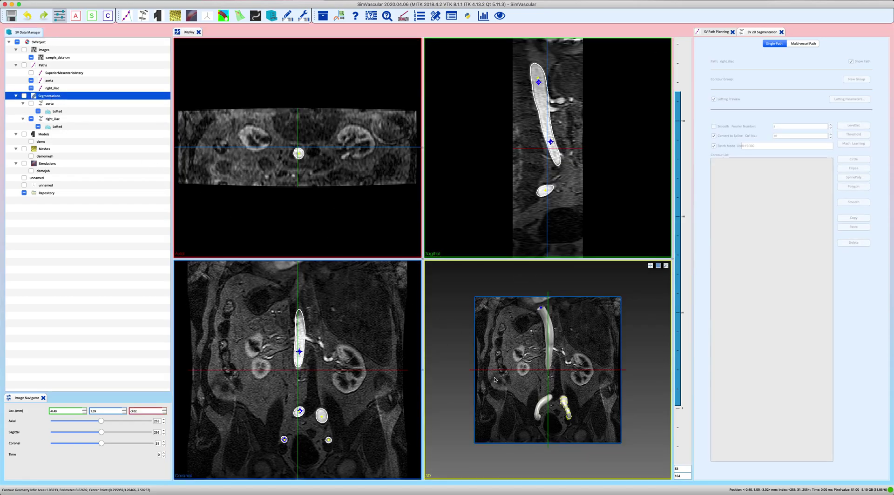
mouse_move(101, 420)
mouse_down()
mouse_move(86, 422)
mouse_move(106, 419)
mouse_up()
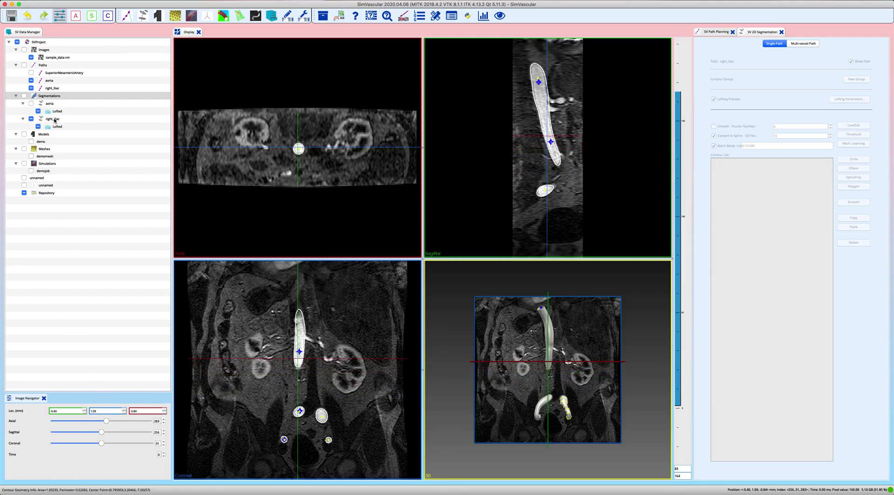
double_click(54, 119)
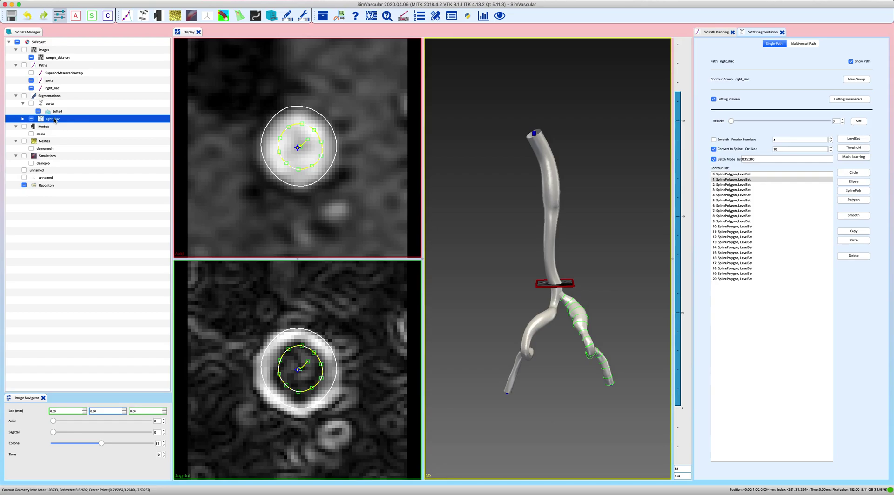
click(734, 221)
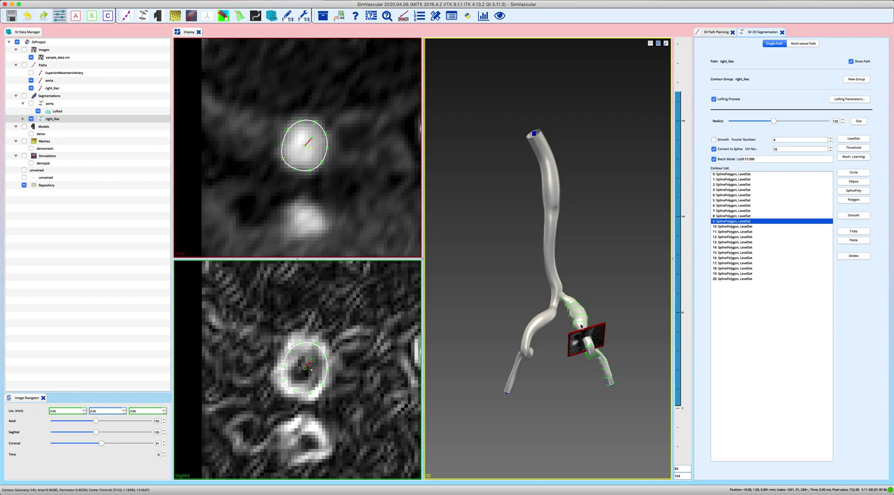
drag(581, 326, 574, 321)
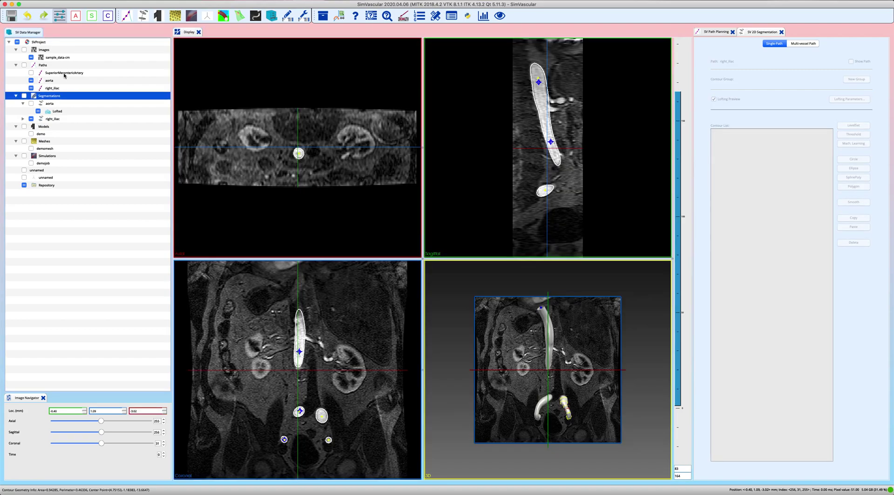
Step: Select and show the SuperiorMesentericArtery path, with crosshairs hidden in all views
click(65, 73)
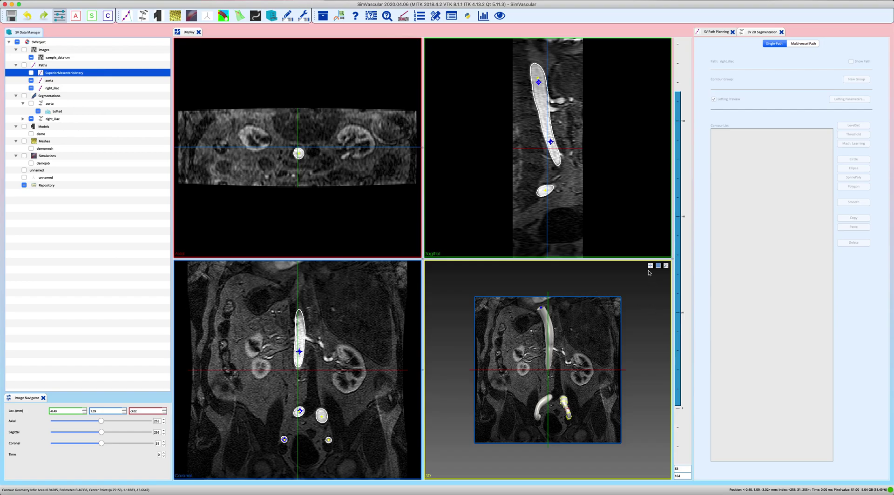
click(650, 266)
click(665, 278)
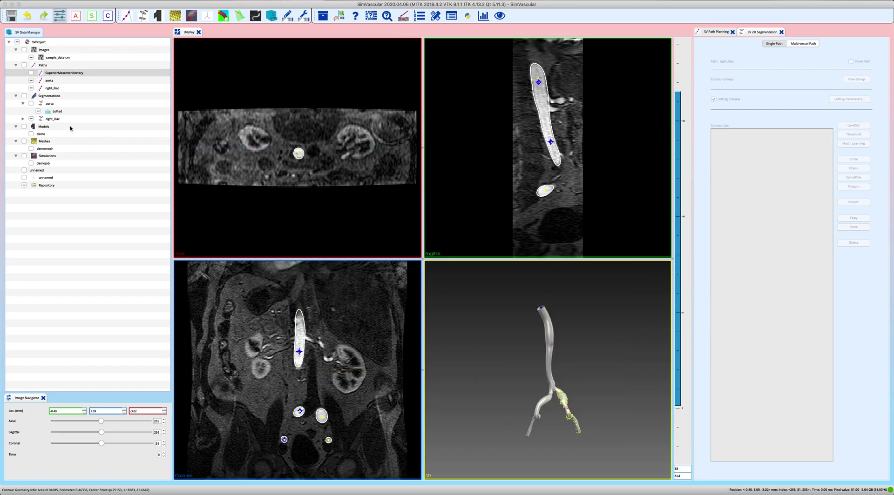
click(32, 73)
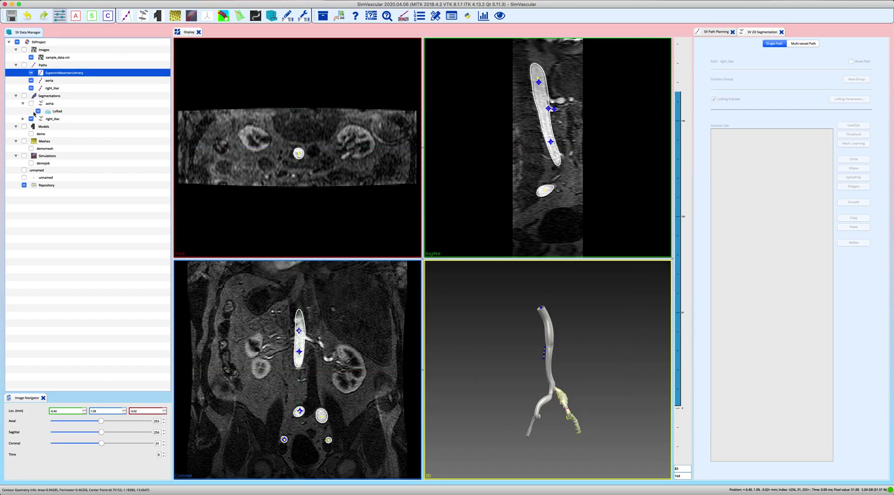
Step: Hide the lofted aorta model and the right_iliac contours and lofted model
click(39, 111)
click(31, 119)
click(23, 119)
click(511, 302)
drag(510, 302, 557, 334)
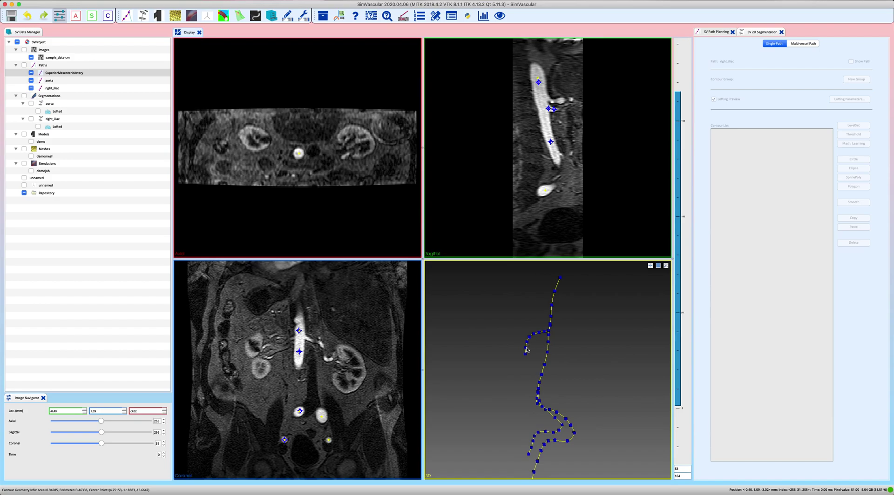
Step: Hide the aorta and right_iliac paths, leaving only the SuperiorMesentericArtery path in 3D
click(31, 80)
click(31, 88)
click(31, 88)
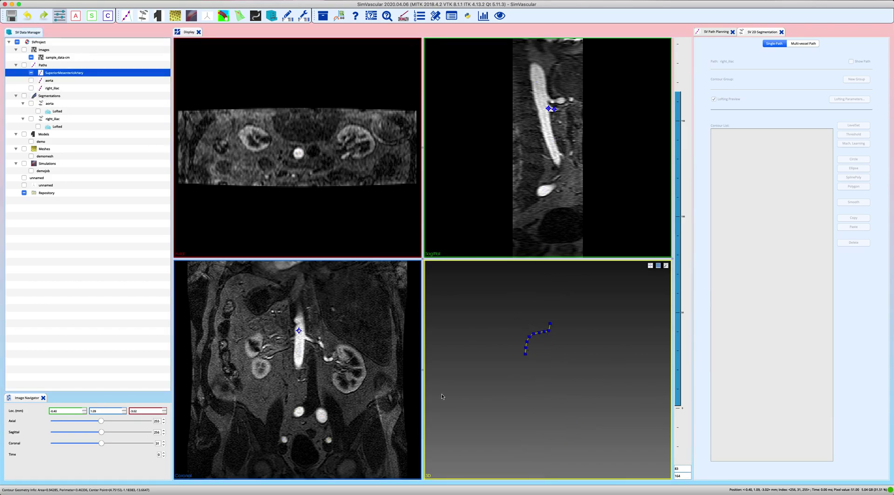
drag(594, 324, 535, 371)
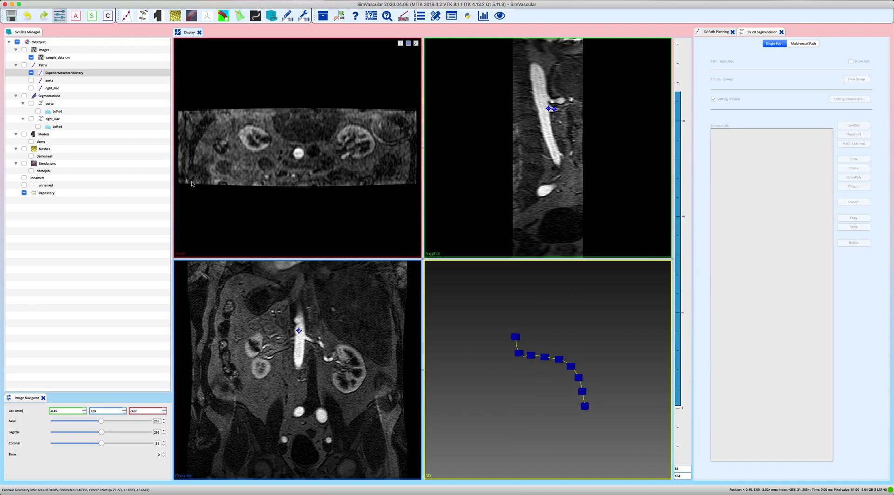
Step: Create a contour group for the SuperiorMesentericArtery path and open it
right_click(46, 96)
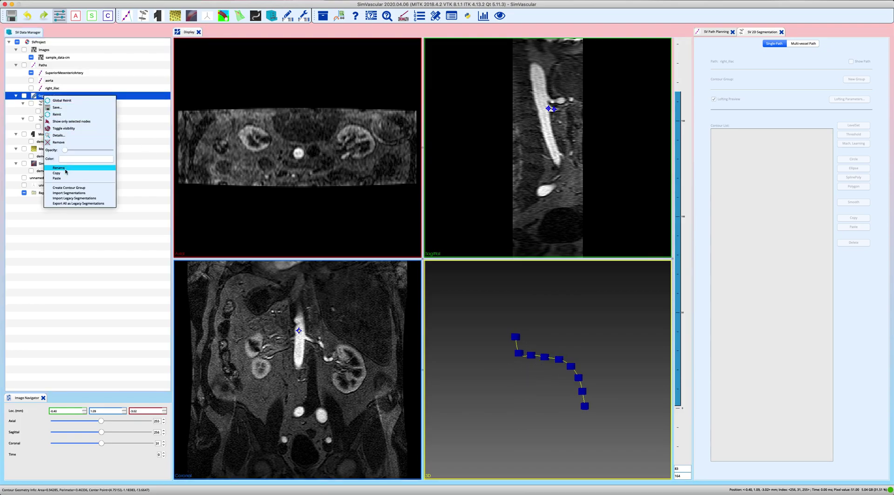
click(68, 187)
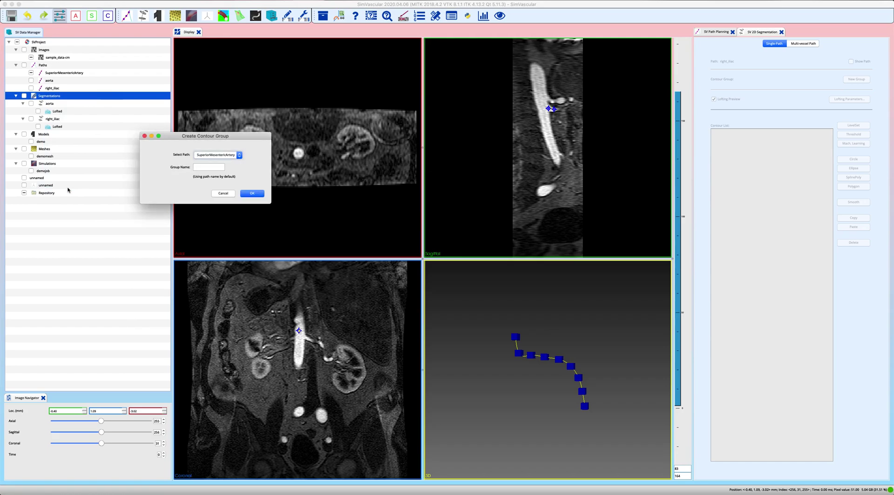
click(252, 193)
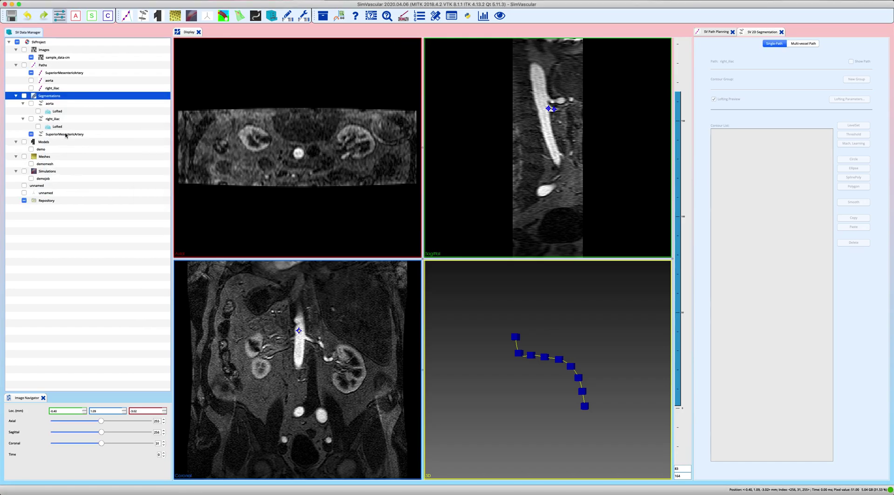
click(65, 135)
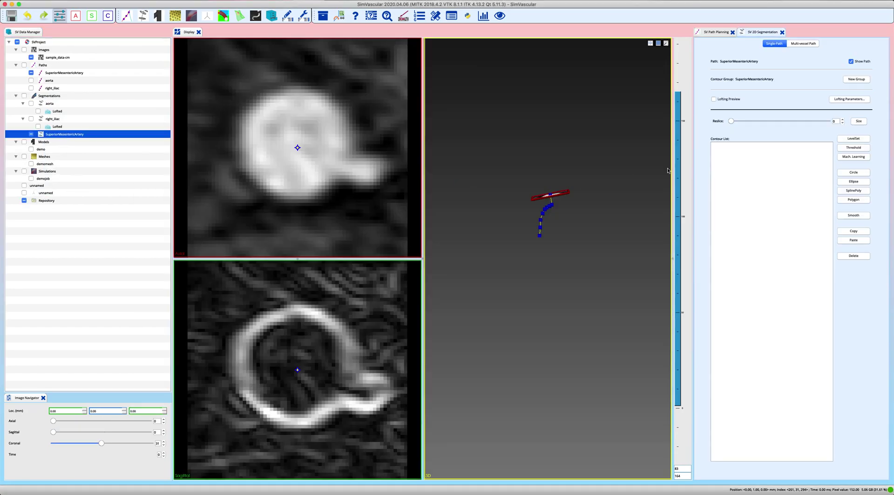
Step: Choose level-set segmentation with Convert to Spline and Batch Mode on, and edit the slice list
click(858, 139)
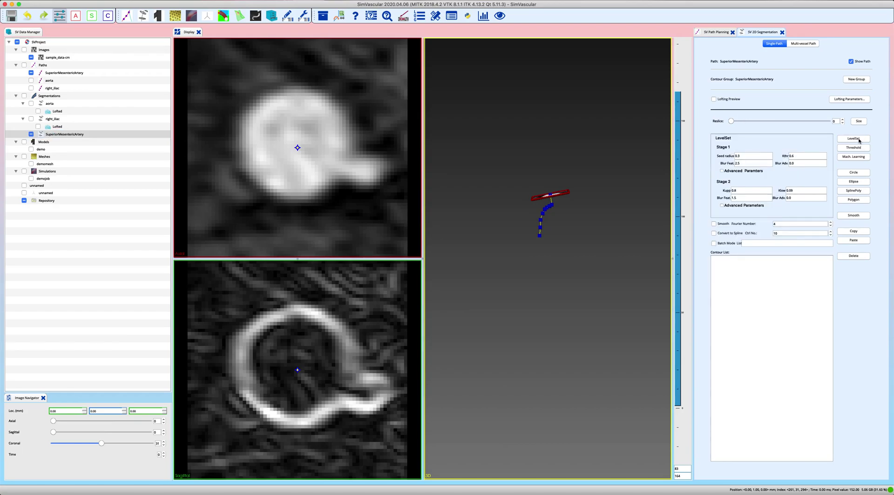
click(713, 243)
click(714, 233)
click(746, 242)
mouse_move(731, 121)
mouse_down()
mouse_move(829, 121)
mouse_move(717, 121)
mouse_up()
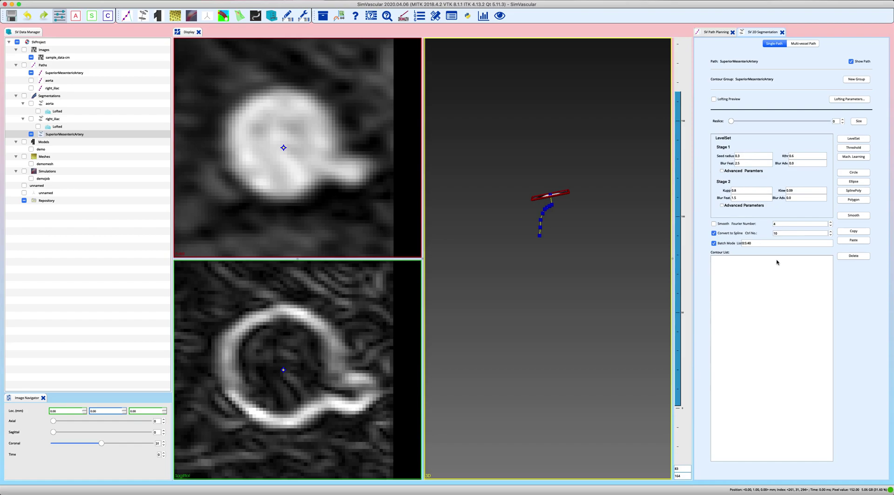
Step: Run batch level-set segmentation, review contours 0–4, and delete faulty contour 4
click(853, 138)
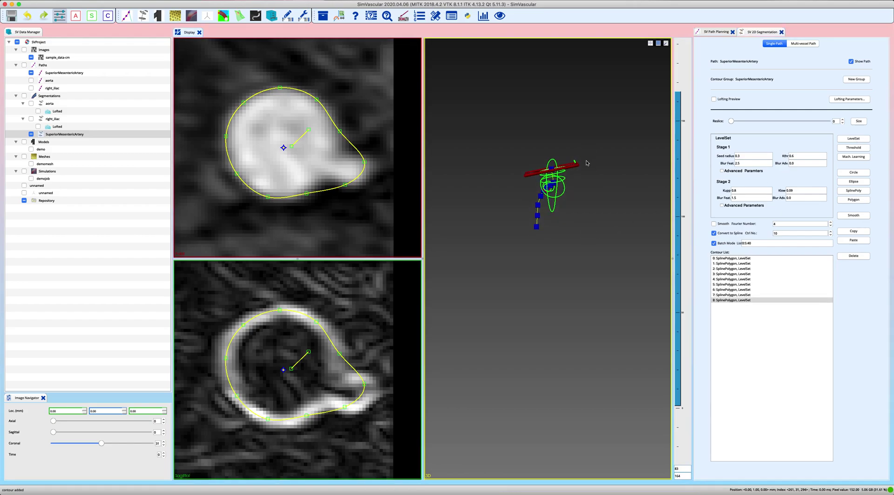
click(732, 259)
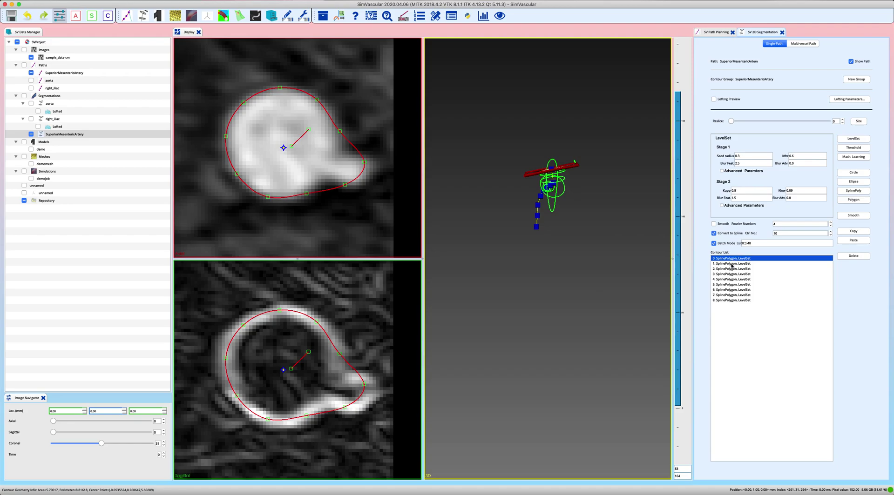
click(732, 264)
click(731, 269)
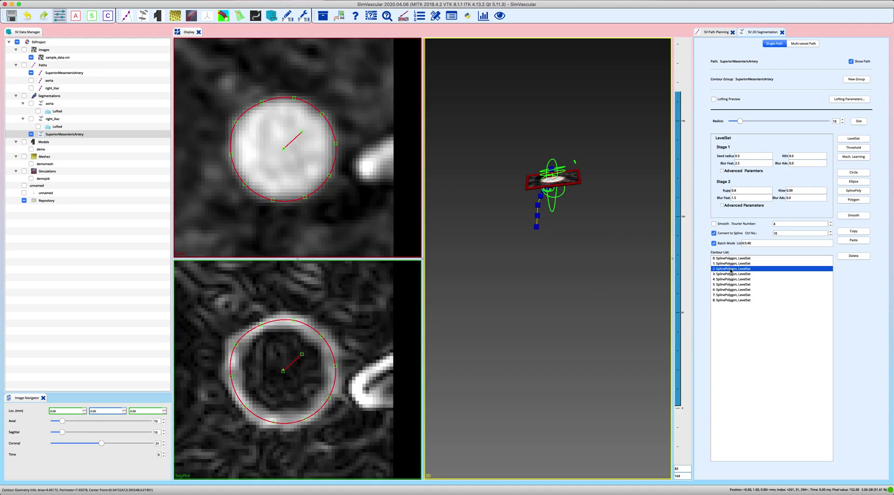
click(731, 274)
click(731, 279)
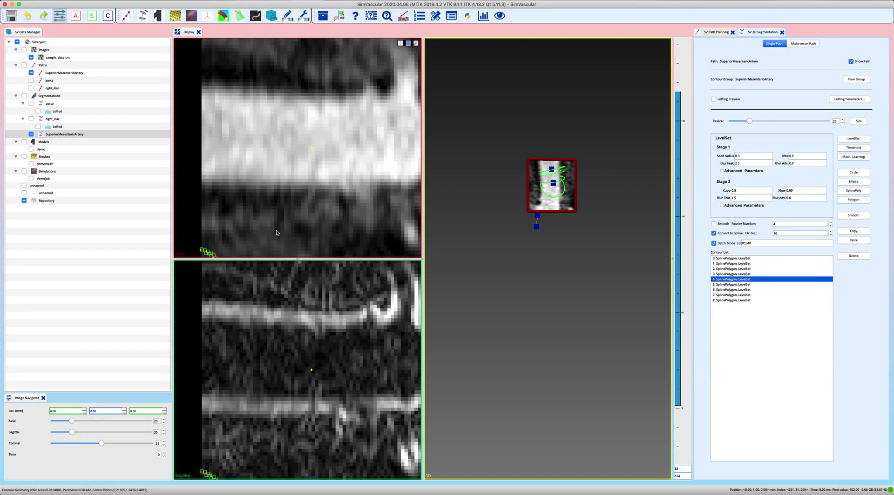
click(859, 259)
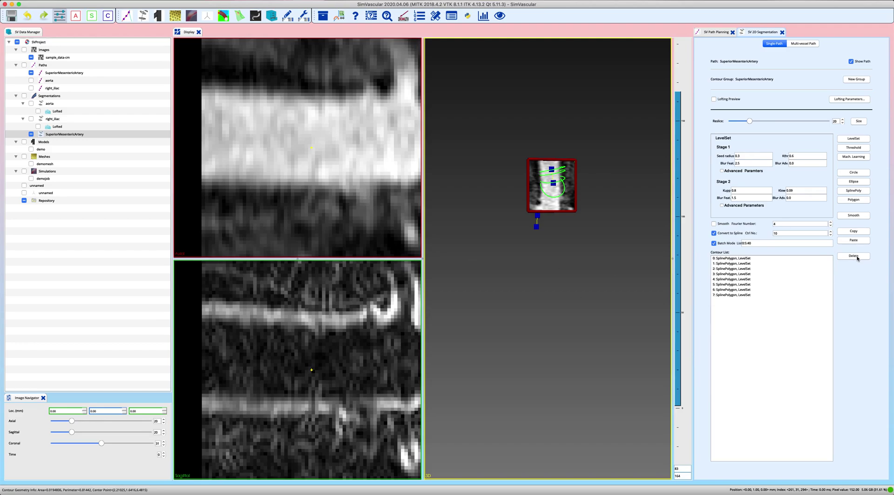
Step: Review the remaining contours 3 through 5 after the deletion
click(729, 275)
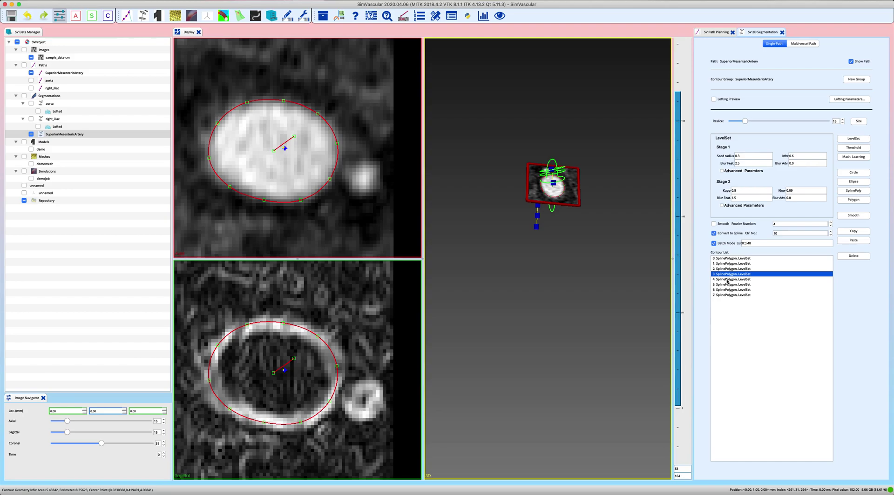
click(727, 280)
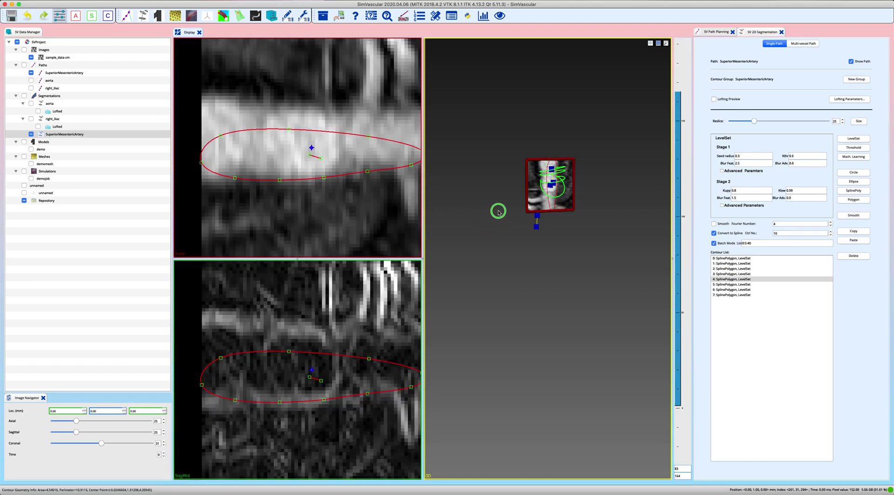
drag(502, 197, 575, 192)
click(735, 284)
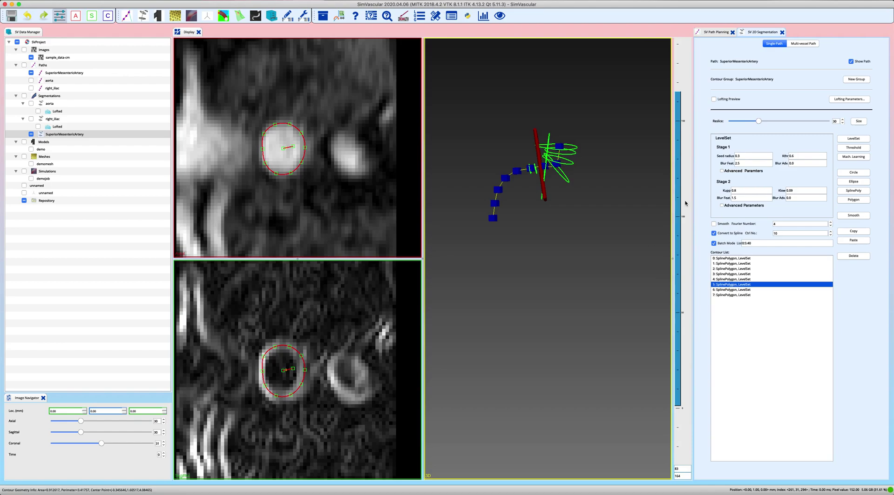
Step: Preview the SuperiorMesentericArtery loft using the spline lofting method and inspect the twisted surface
click(714, 99)
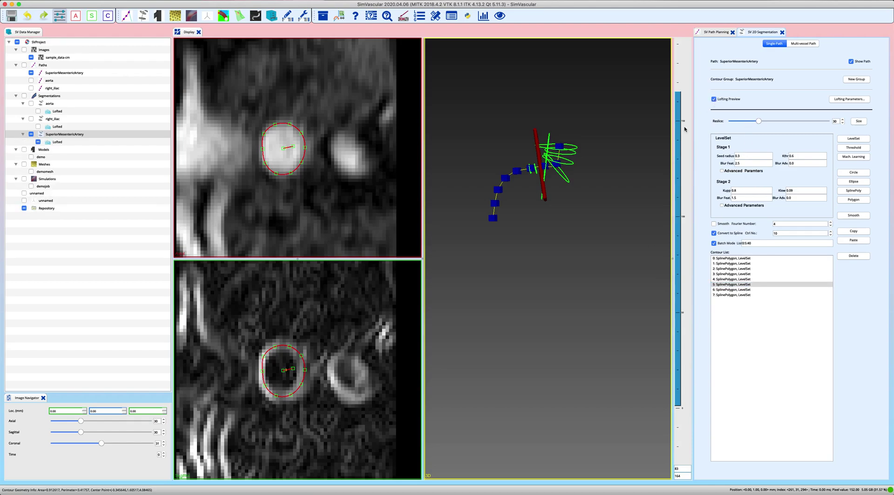
drag(622, 242, 610, 264)
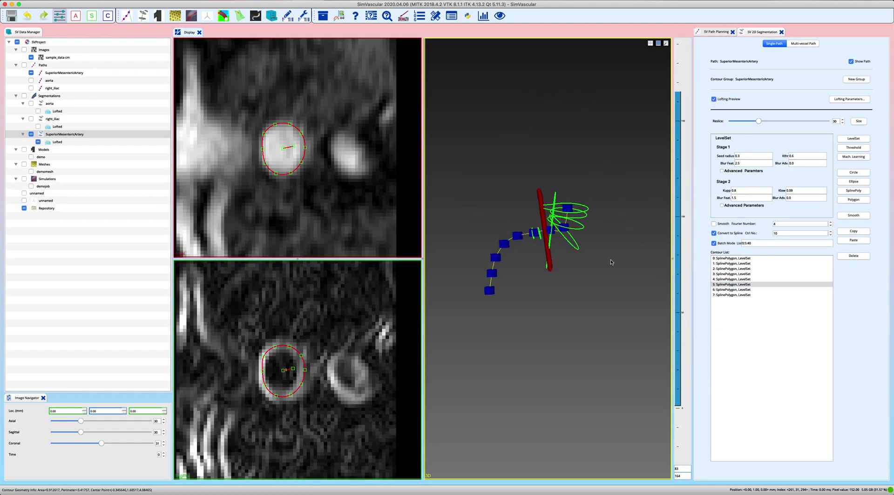
click(848, 99)
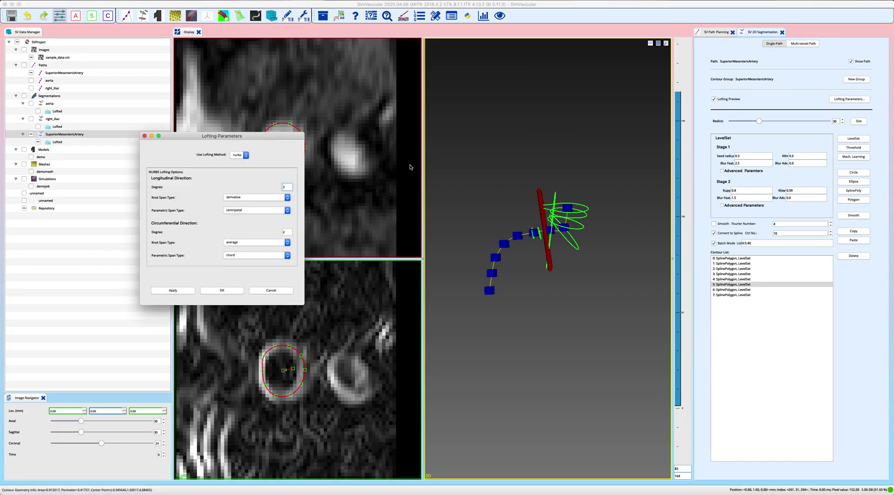
click(245, 157)
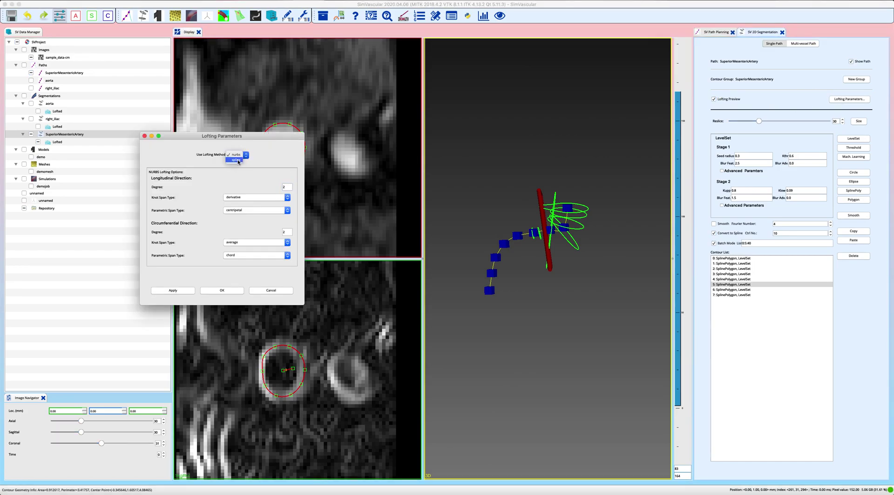
click(238, 163)
click(173, 291)
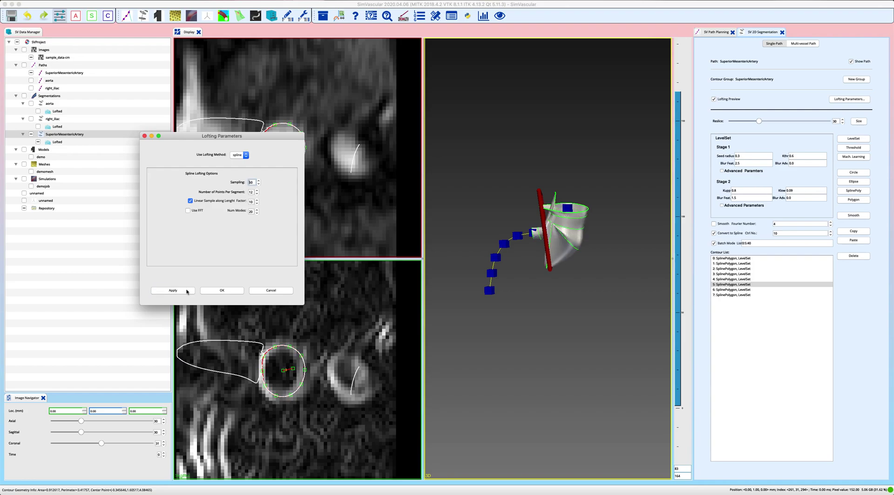
click(222, 291)
drag(531, 329, 544, 227)
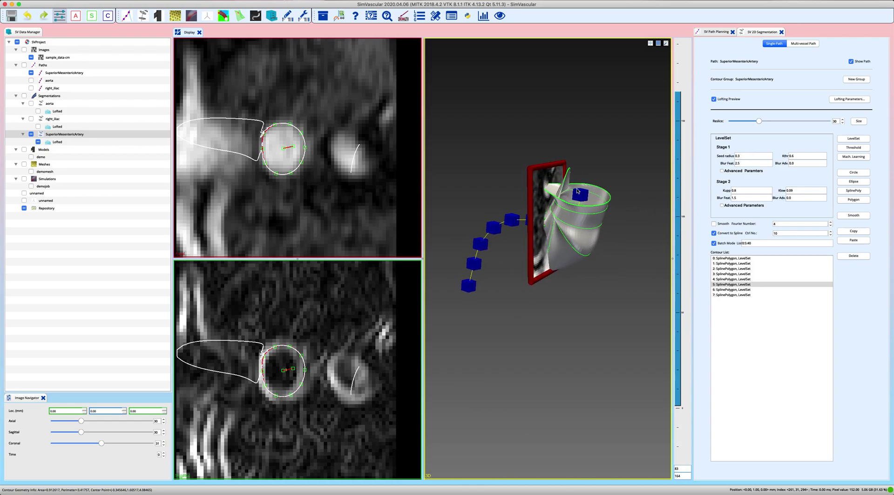